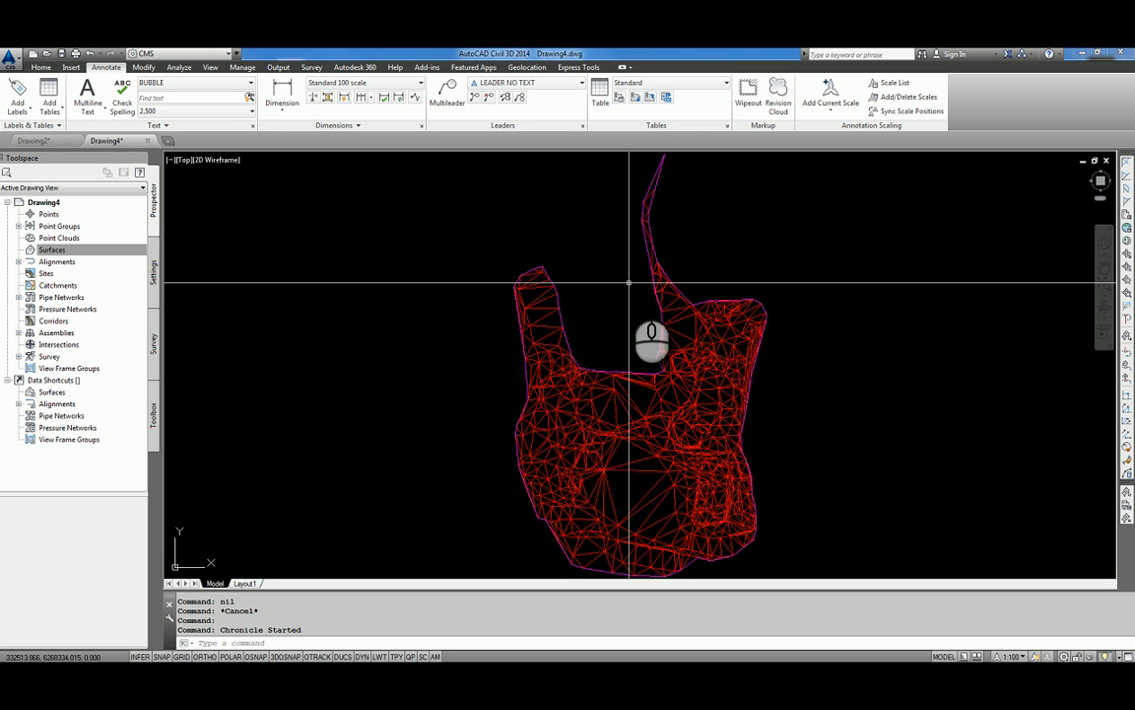
scroll(684, 375, up, 10)
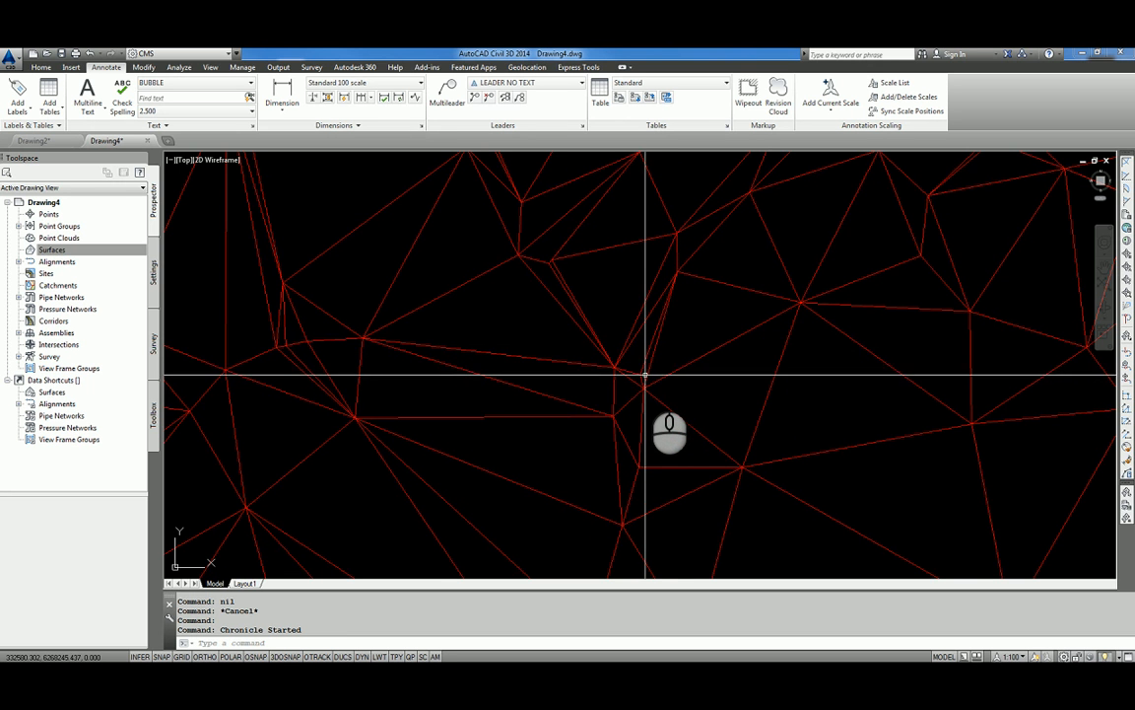
scroll(659, 380, down, 3)
scroll(665, 404, down, 5)
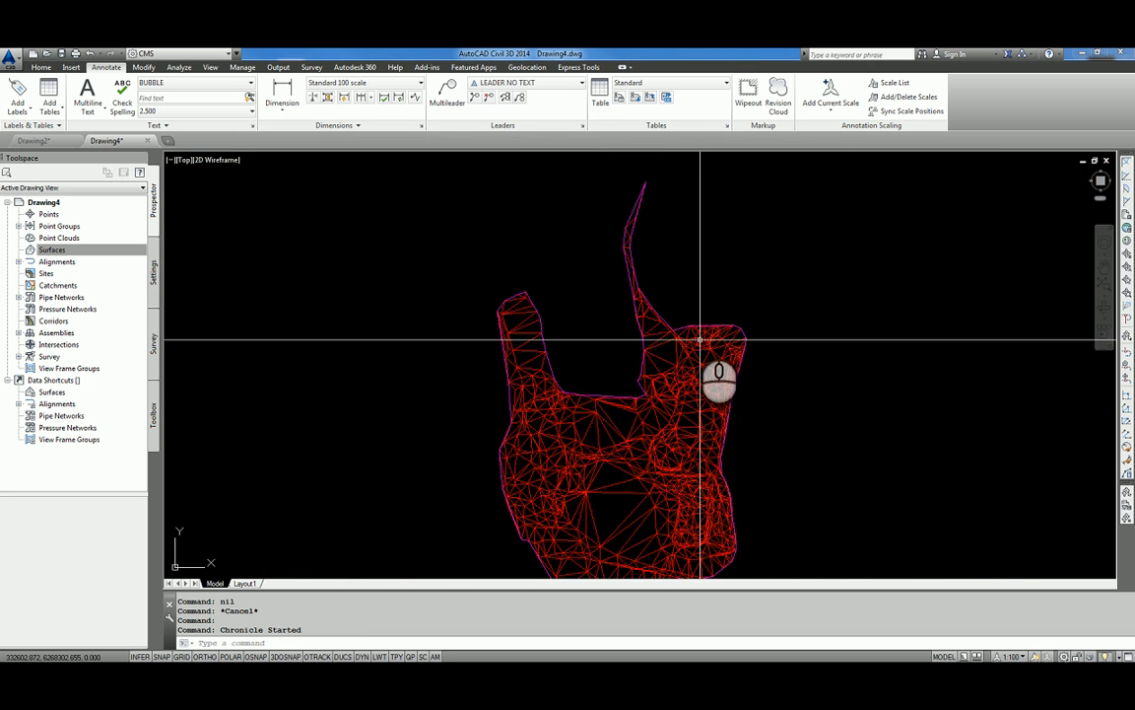
scroll(667, 245, up, 2)
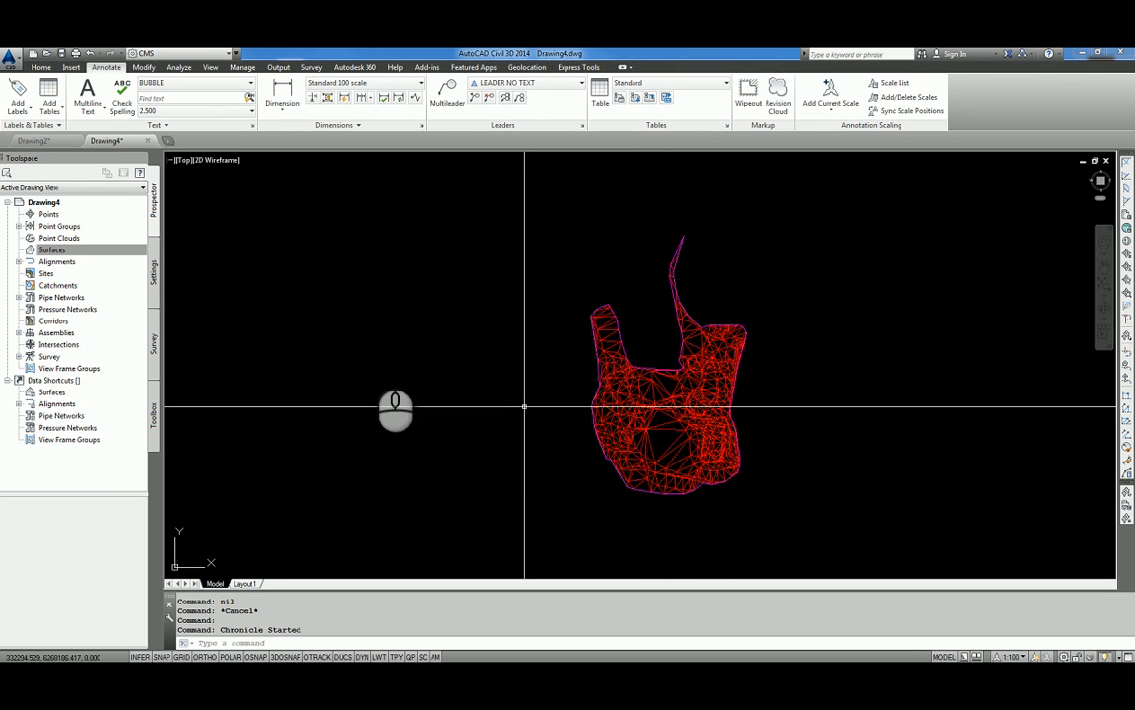
Create a TIN surface named EXISTING SURFACE with the style Contours - Existing 0.5m.
click(90, 252)
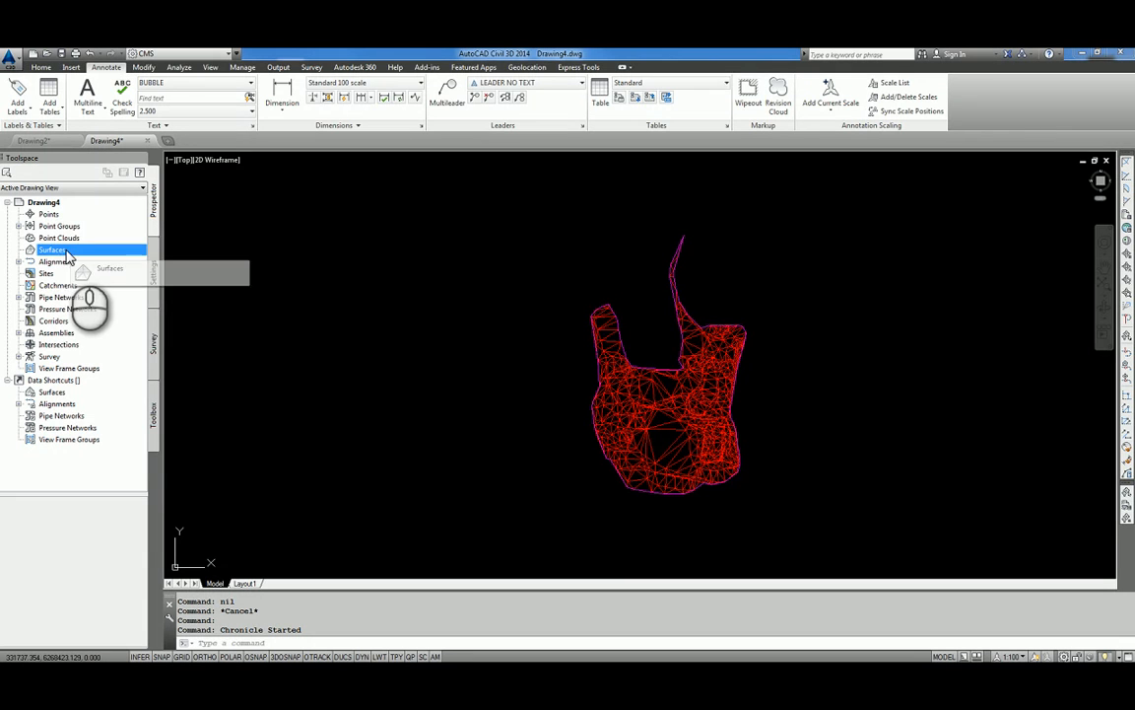
right_click(74, 255)
click(99, 258)
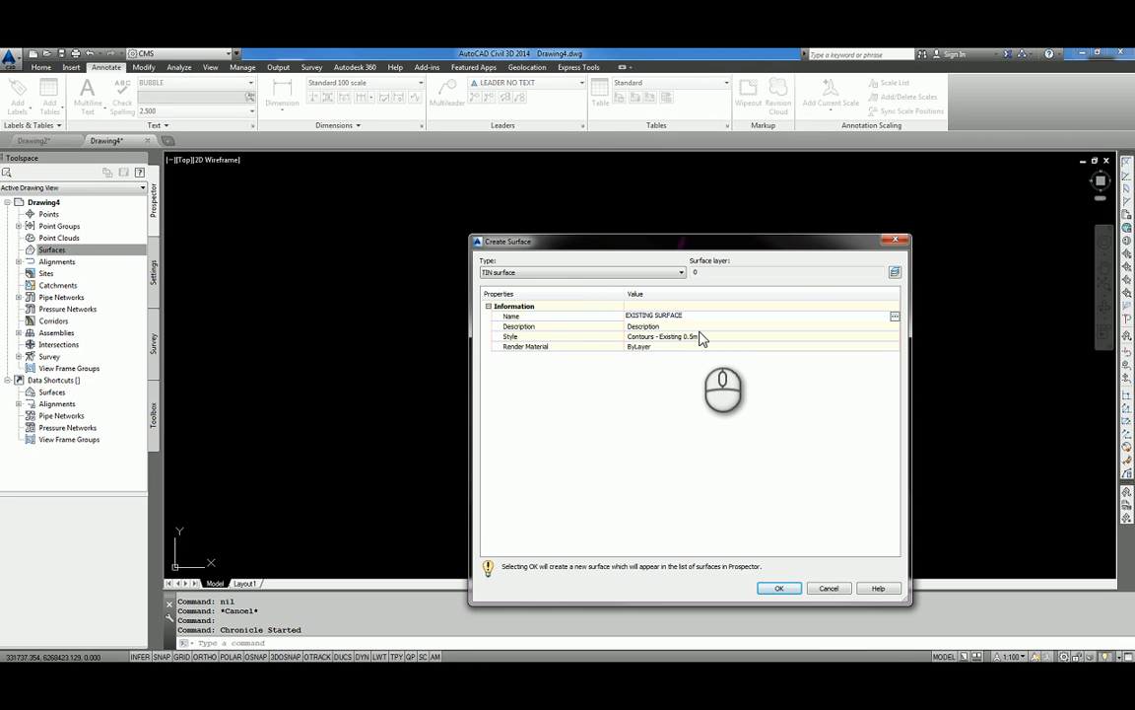
click(779, 587)
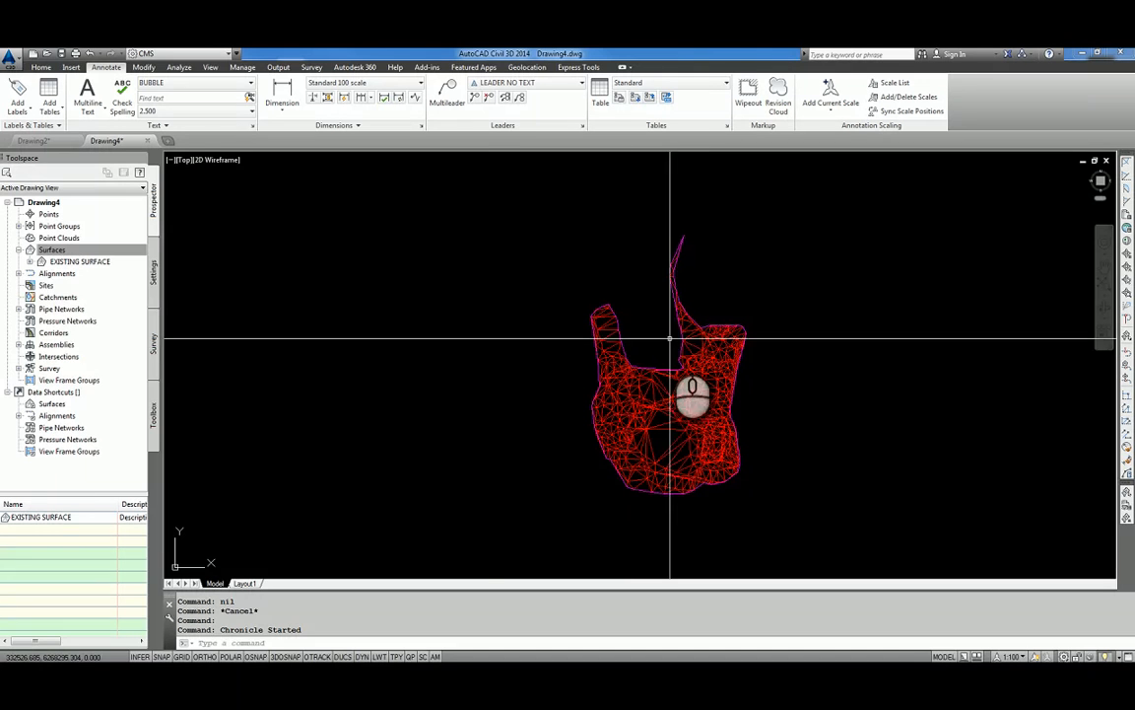
Start adding drawing objects to EXISTING SURFACE's definition, with 3D Faces as the object type and edges maintained from objects.
click(30, 260)
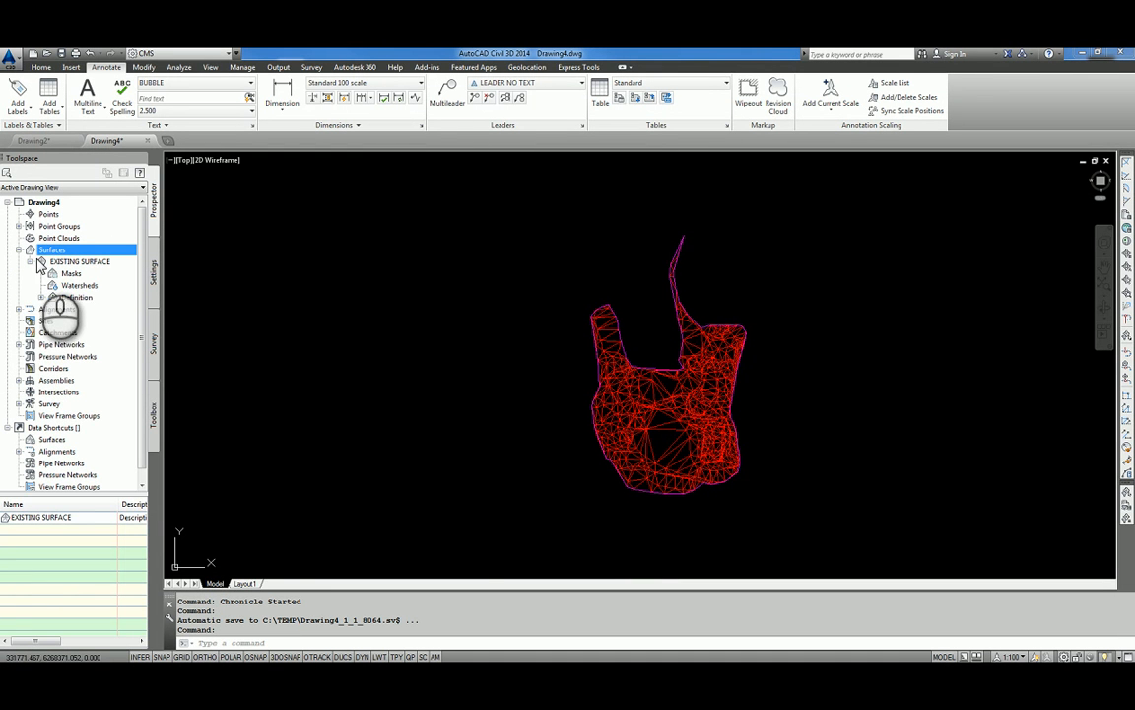
click(40, 297)
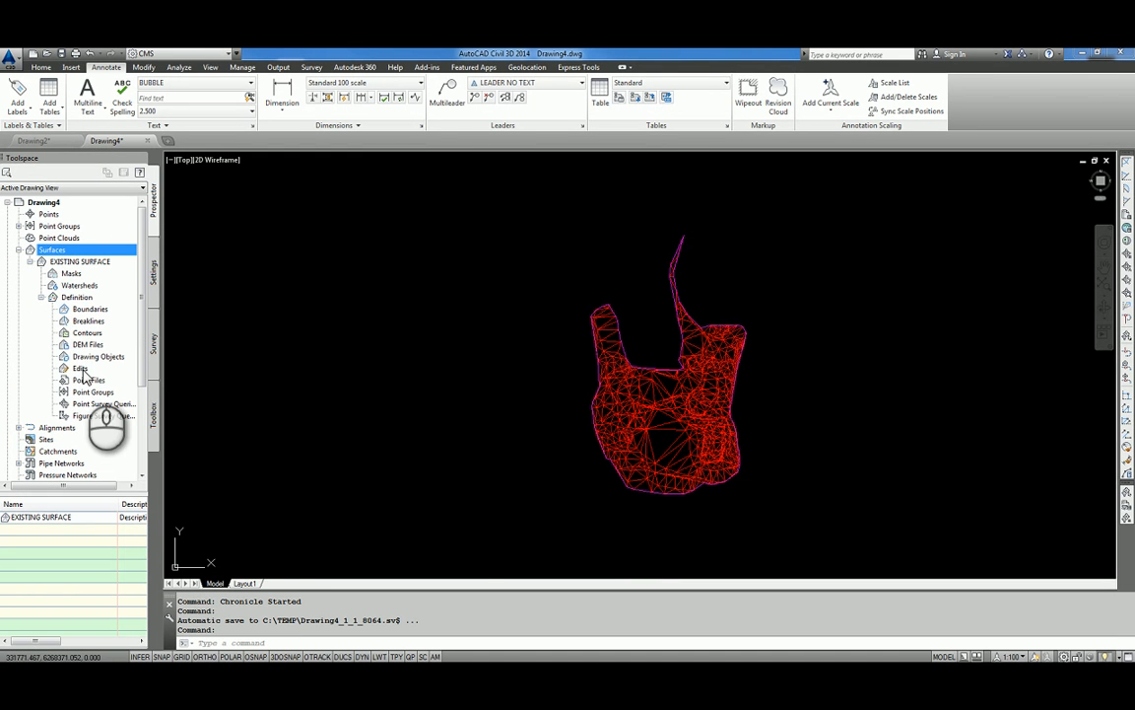
right_click(88, 355)
click(104, 362)
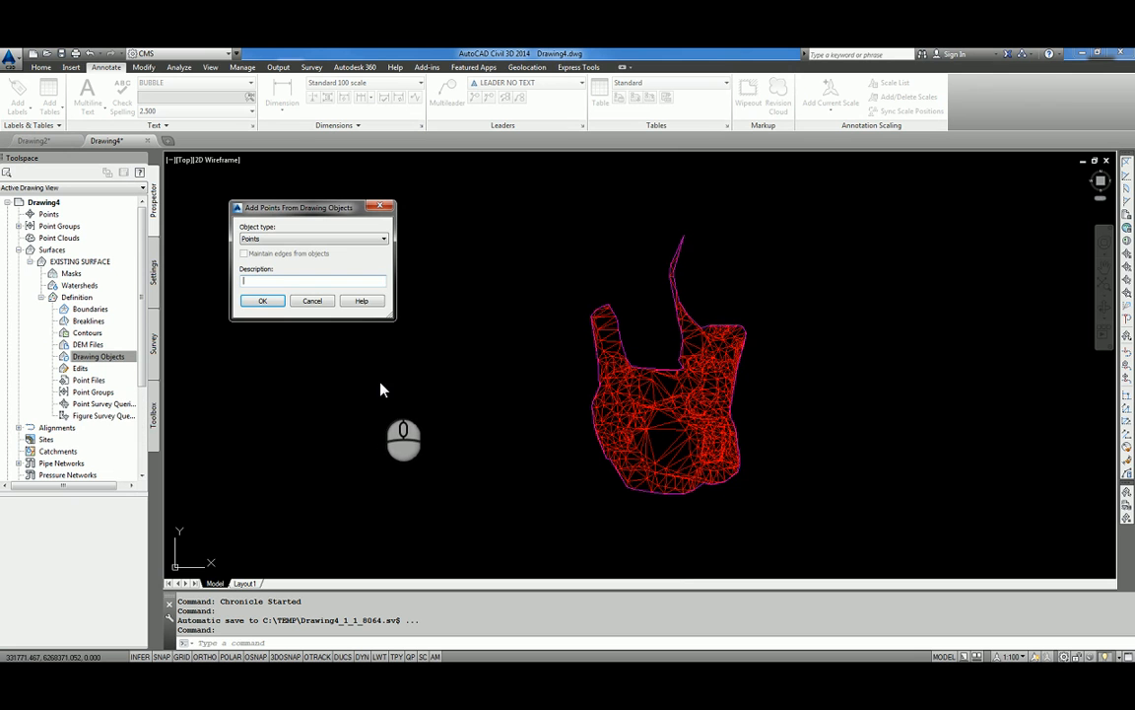
click(362, 239)
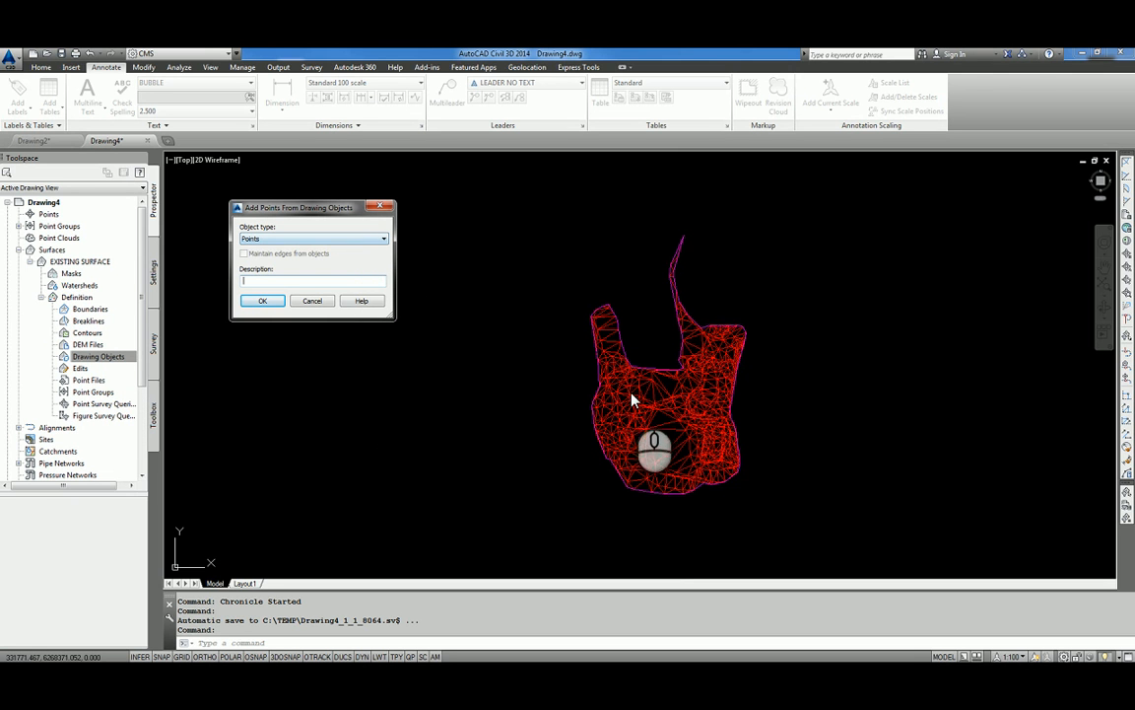
click(366, 240)
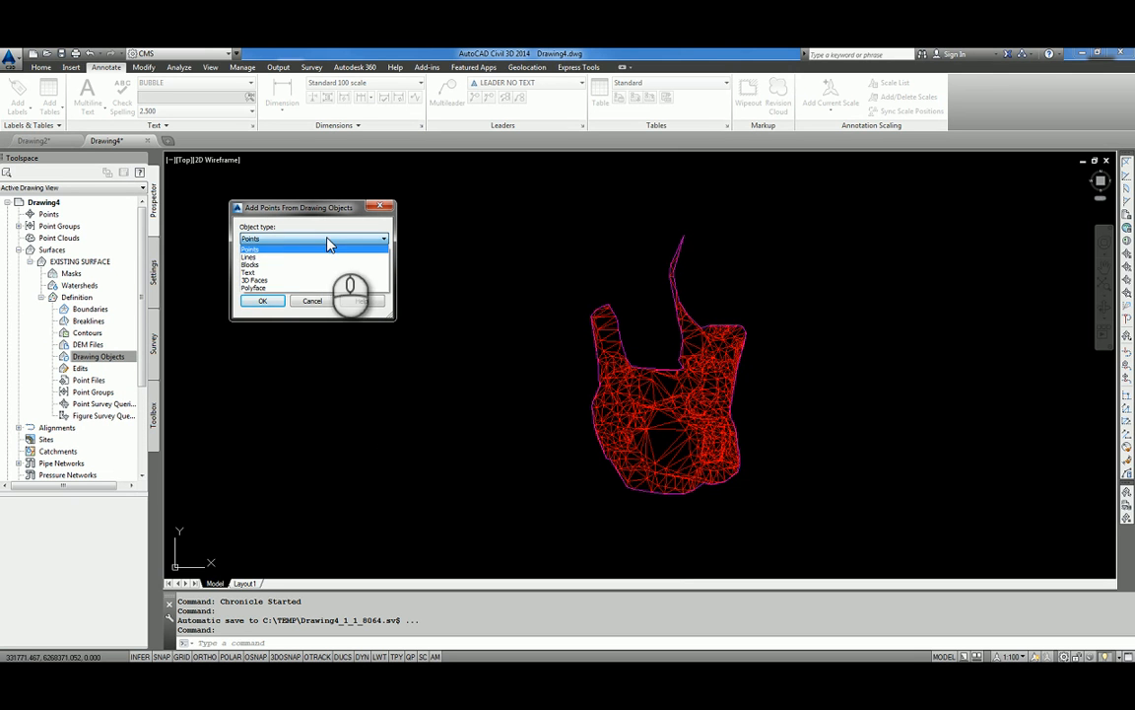
click(256, 280)
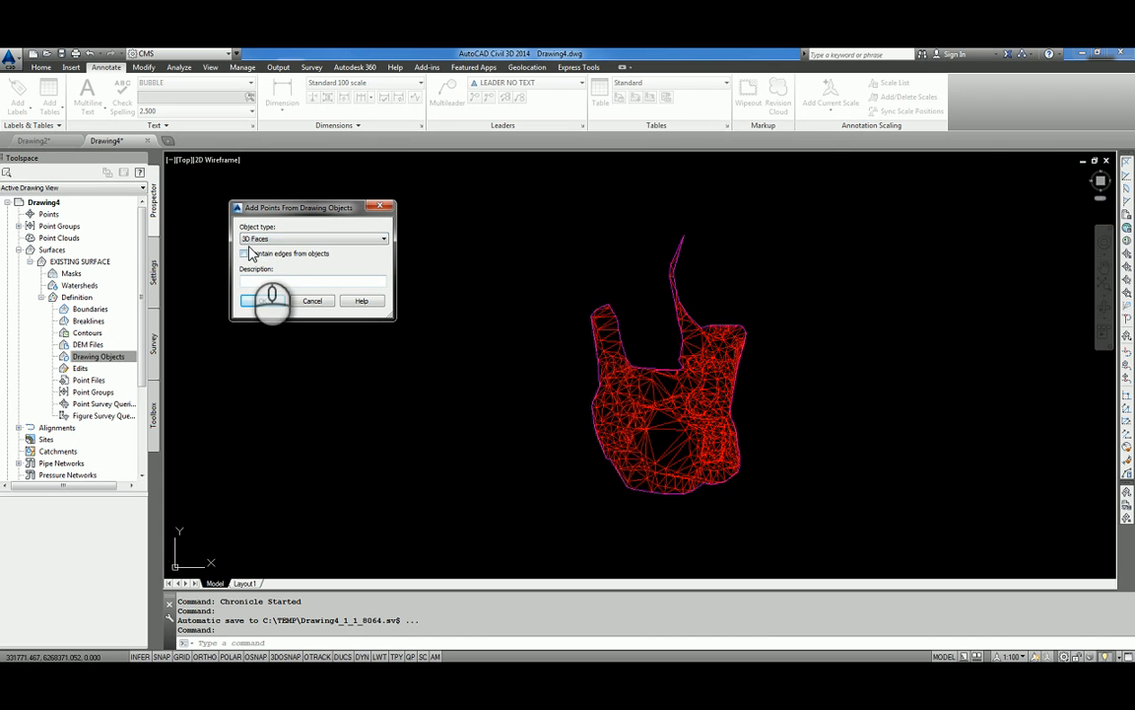
click(263, 301)
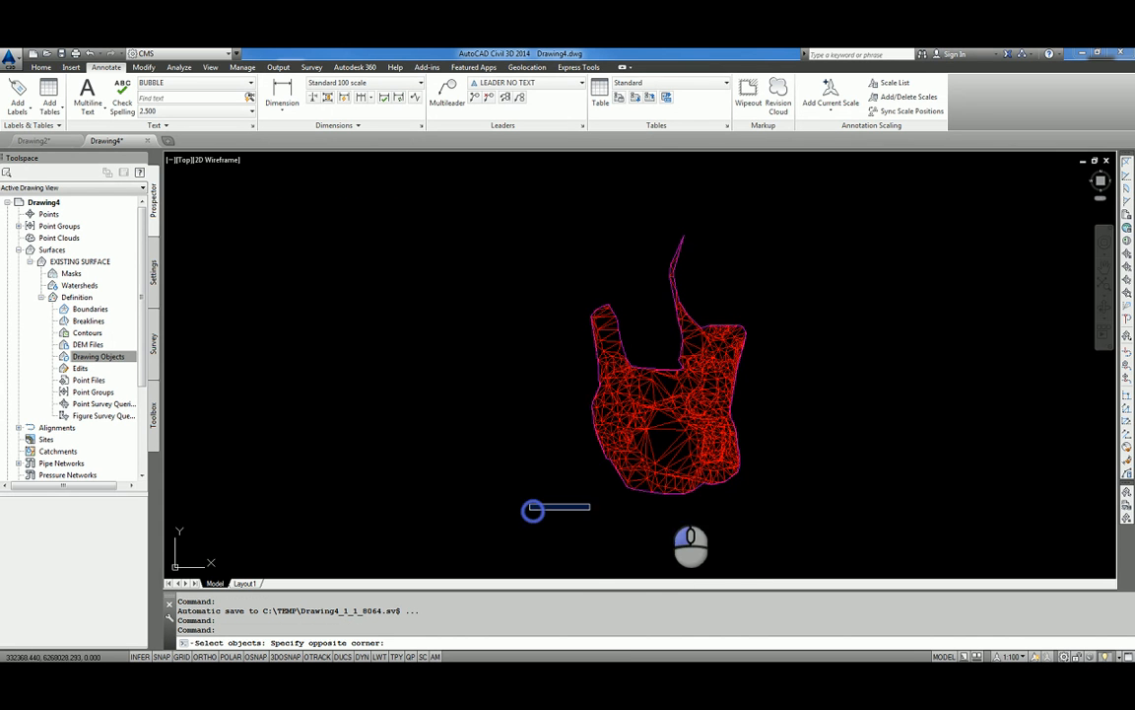
Select all the red triangulation faces, including the narrow strip at the upper end, and add them to the surface.
click(531, 510)
click(875, 316)
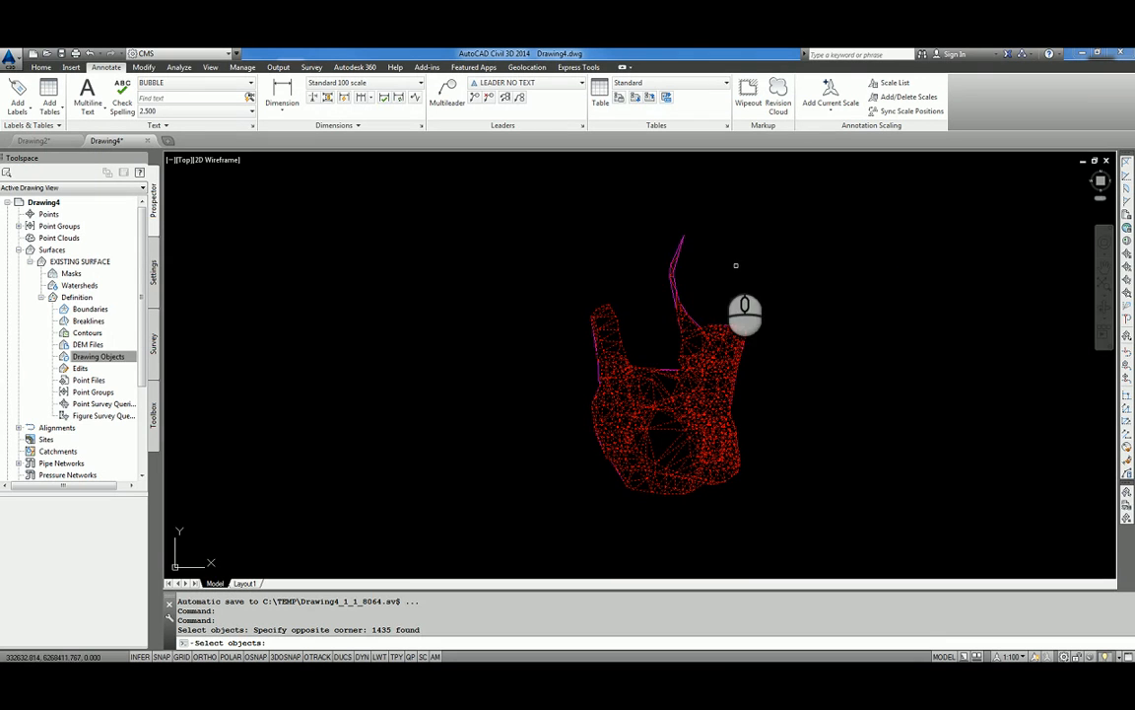
click(642, 204)
click(814, 397)
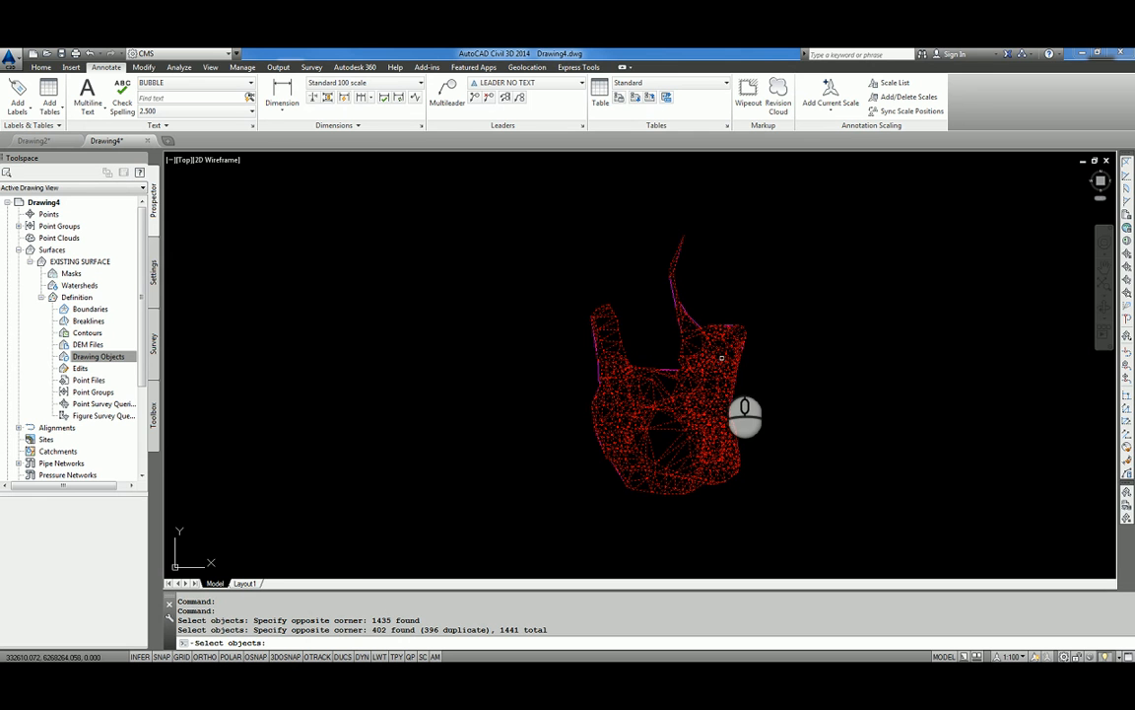
scroll(673, 307, up, 5)
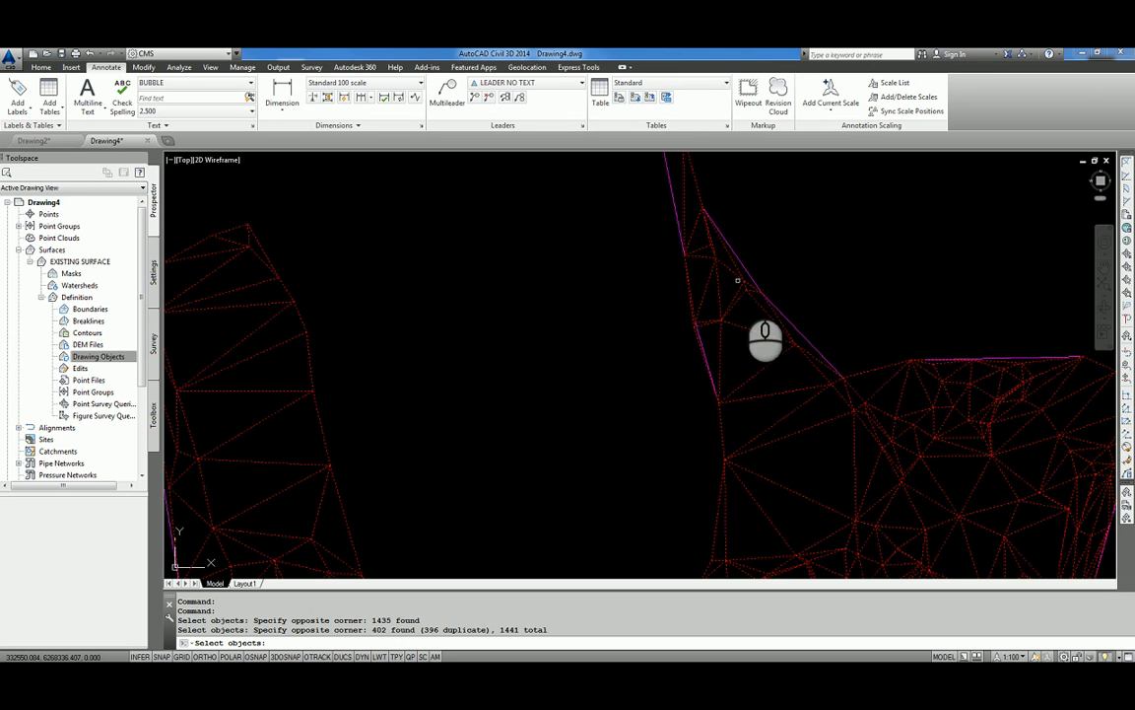
scroll(737, 280, down, 5)
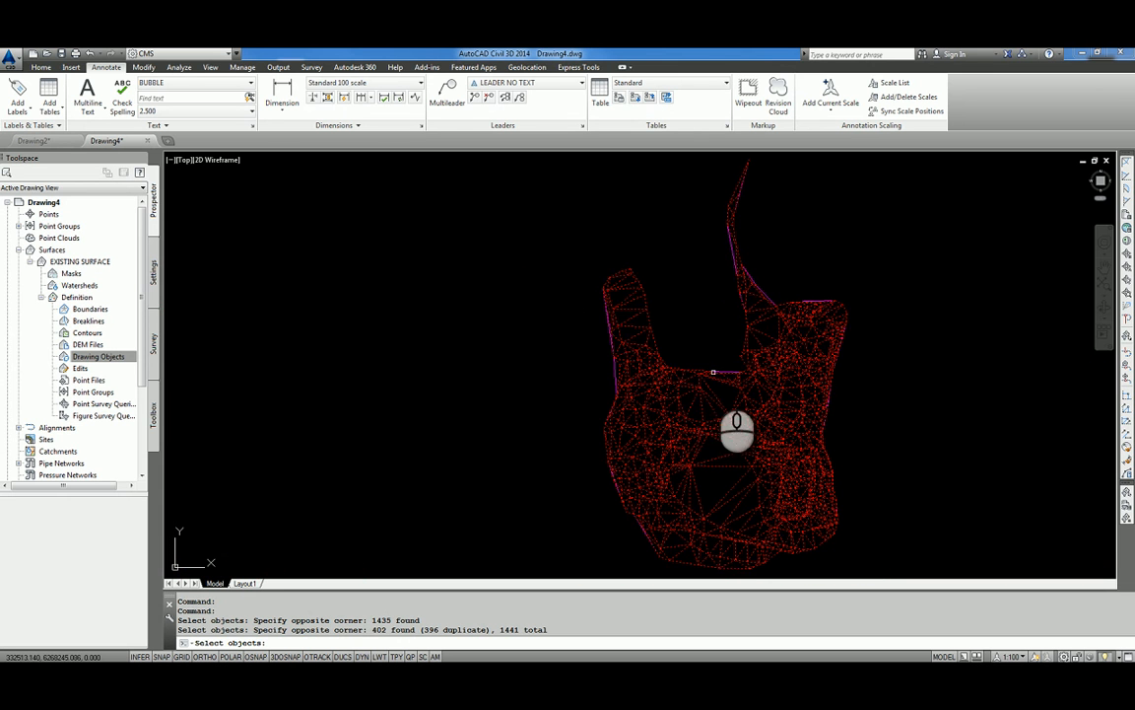
scroll(578, 398, down, 2)
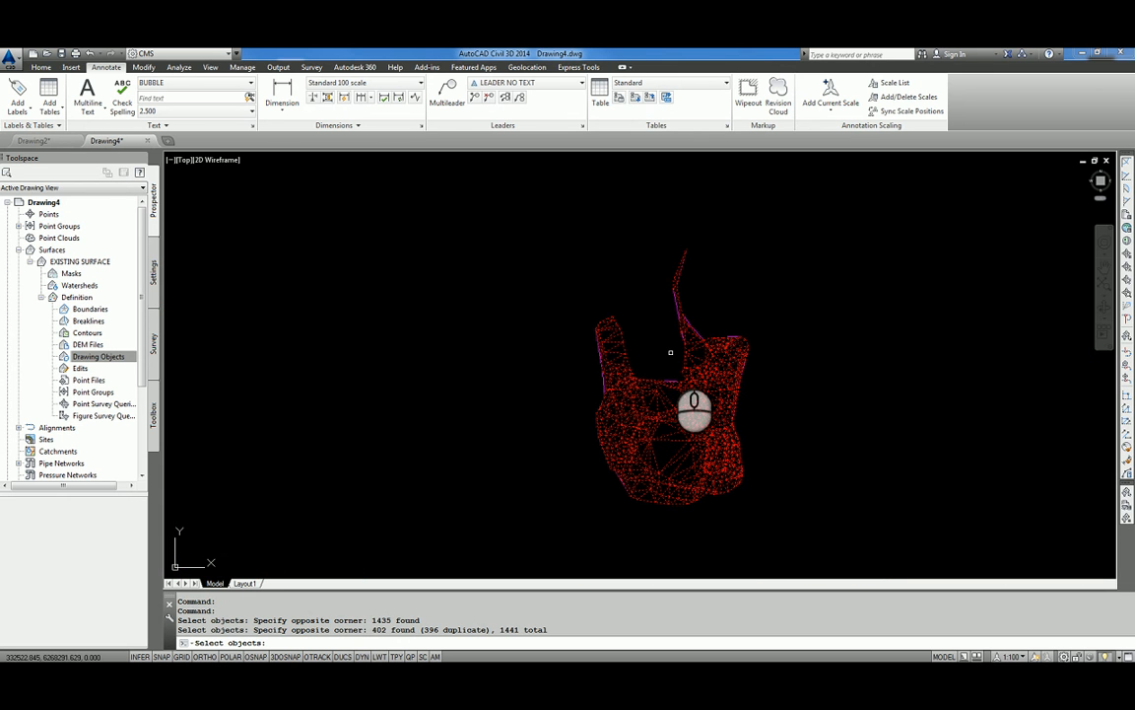
key(Return)
scroll(656, 358, up, 6)
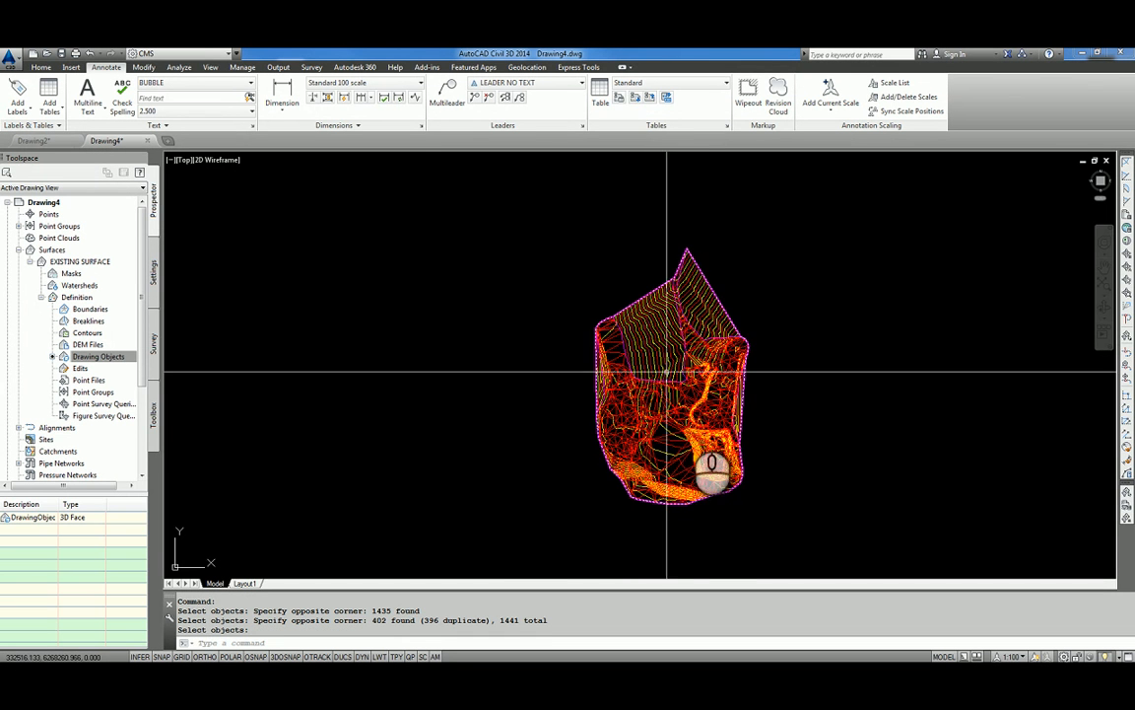
scroll(710, 449, down, 2)
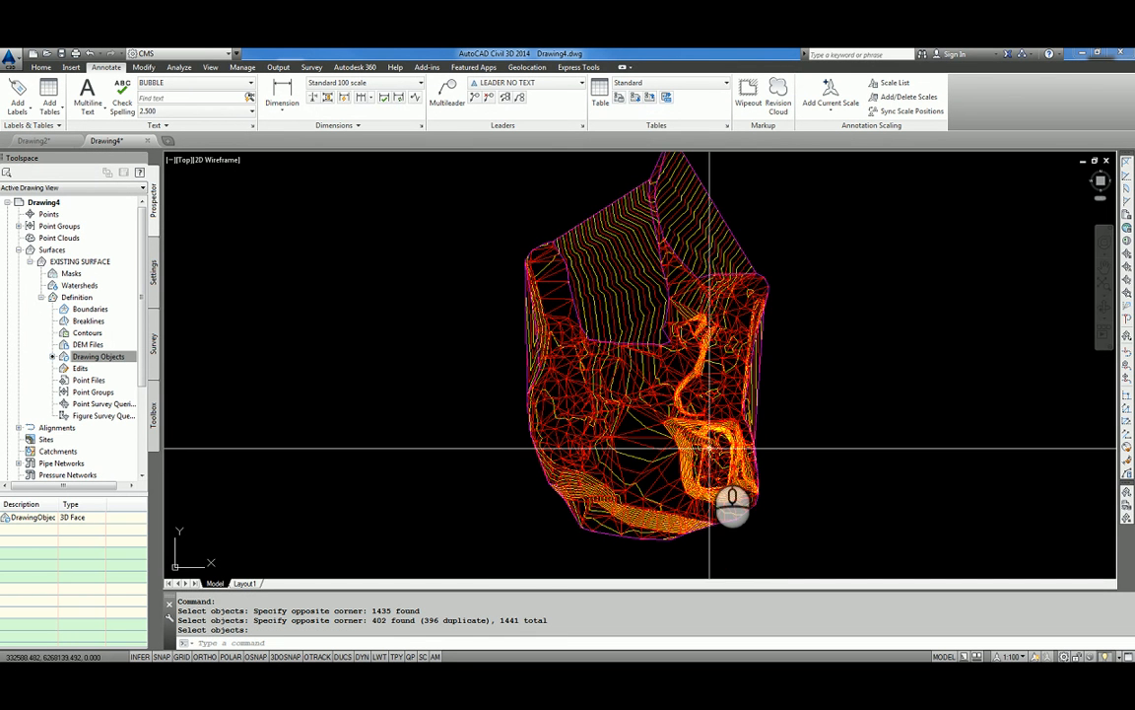
Freeze the layer that holds the red 3D faces, leaving the surface contours on display.
click(42, 66)
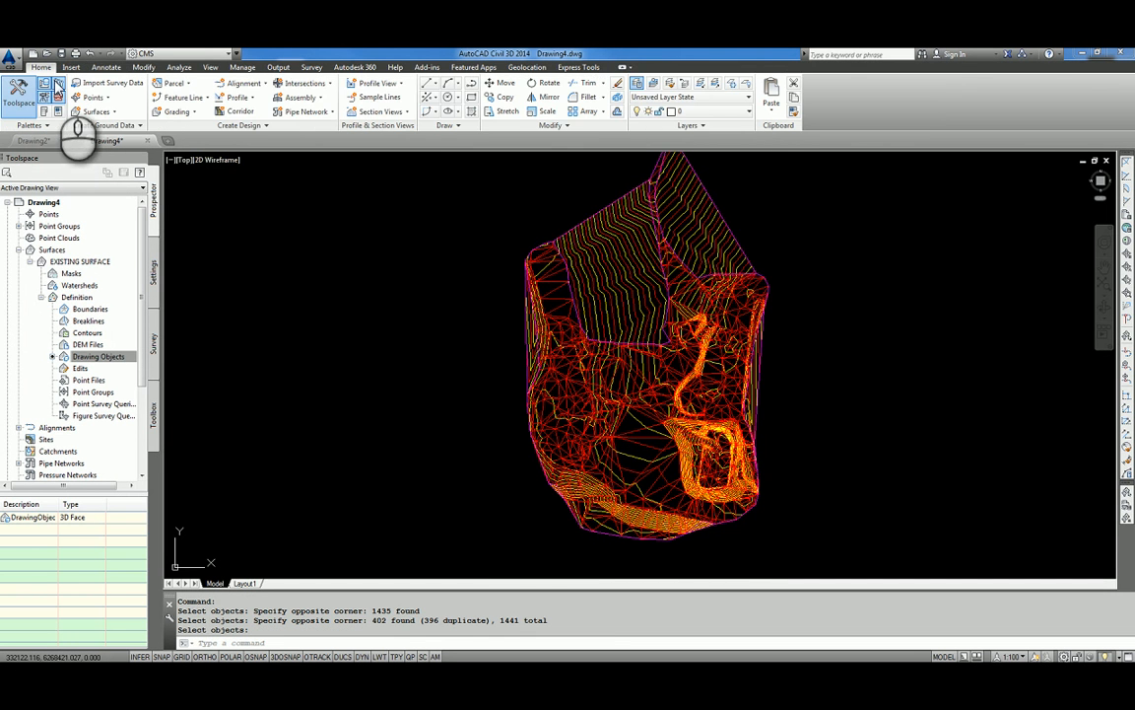
click(733, 86)
scroll(667, 425, up, 2)
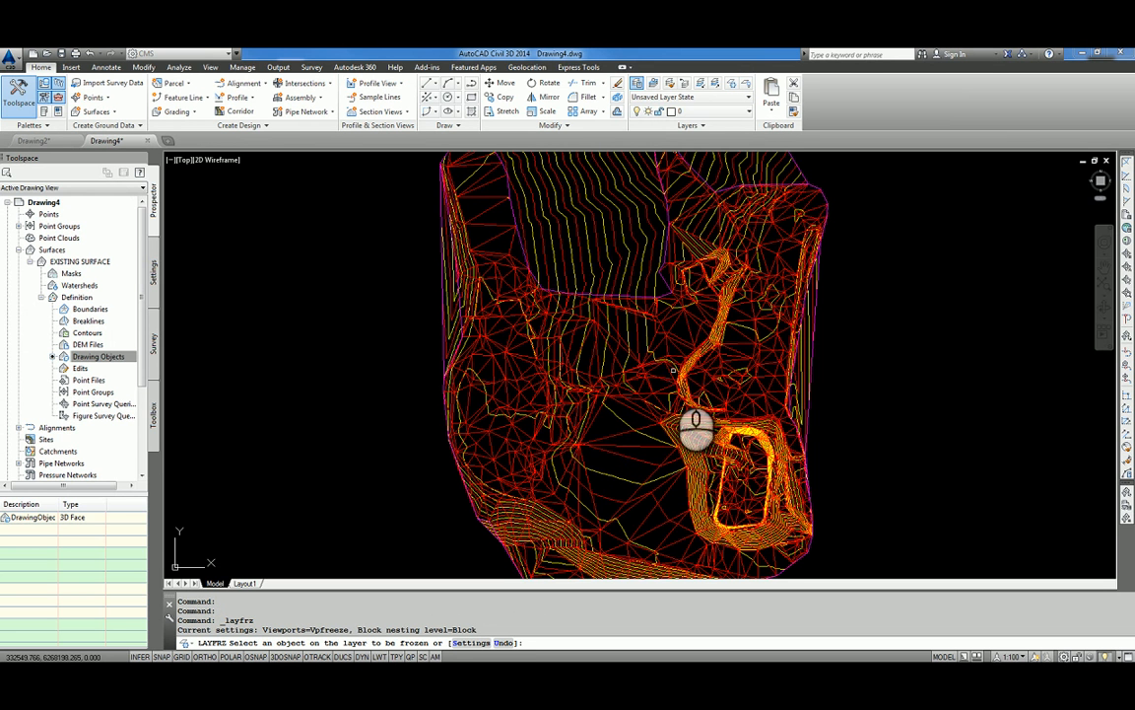
click(670, 370)
key(Return)
scroll(660, 434, down, 2)
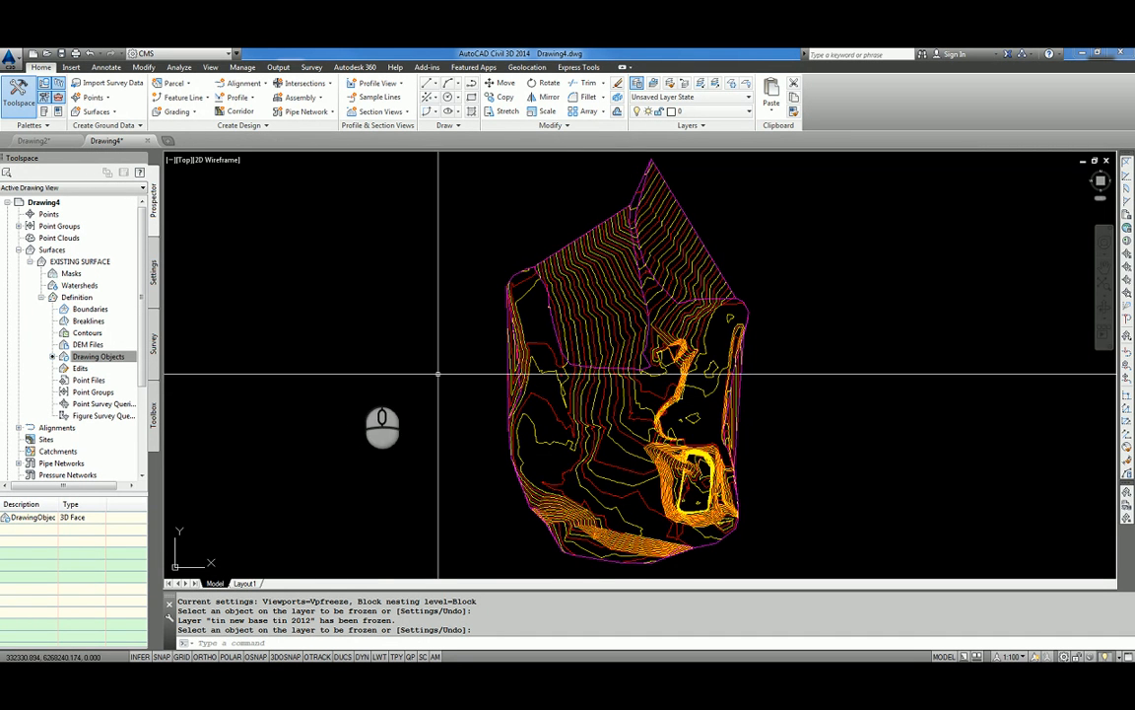
Add an outer boundary named OUTER to the surface from the magenta site outline, with non-destructive breakline and 1.00m mid-ordinate distance.
right_click(87, 309)
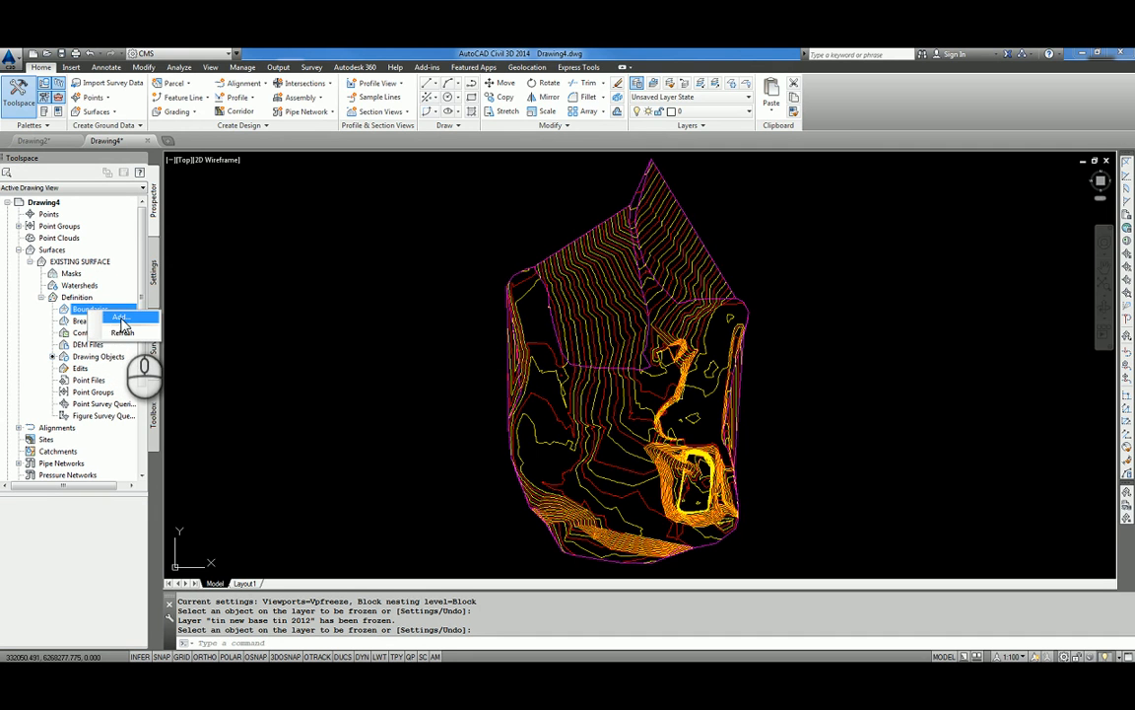
click(125, 314)
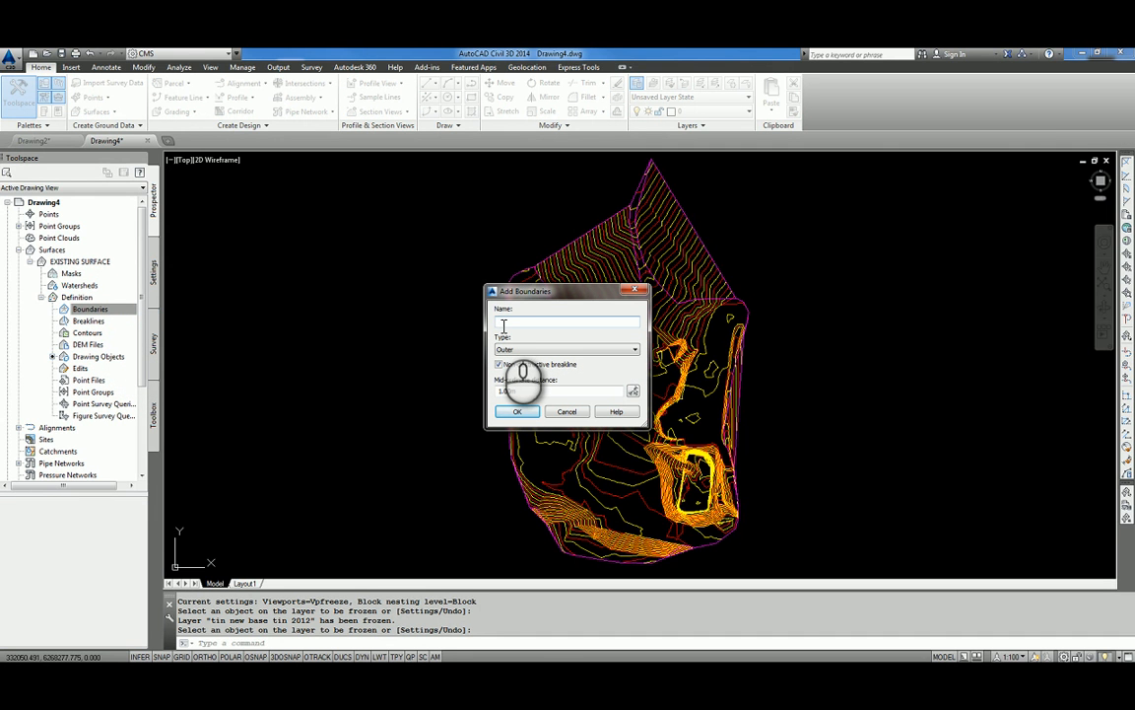
click(517, 411)
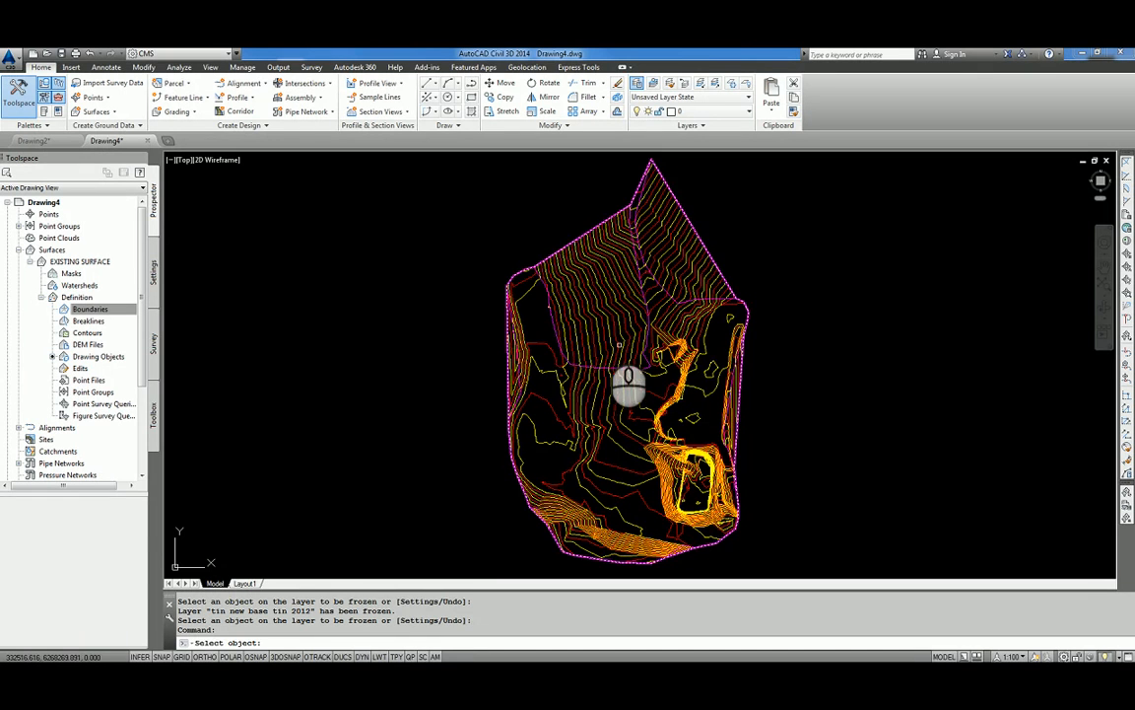
click(550, 323)
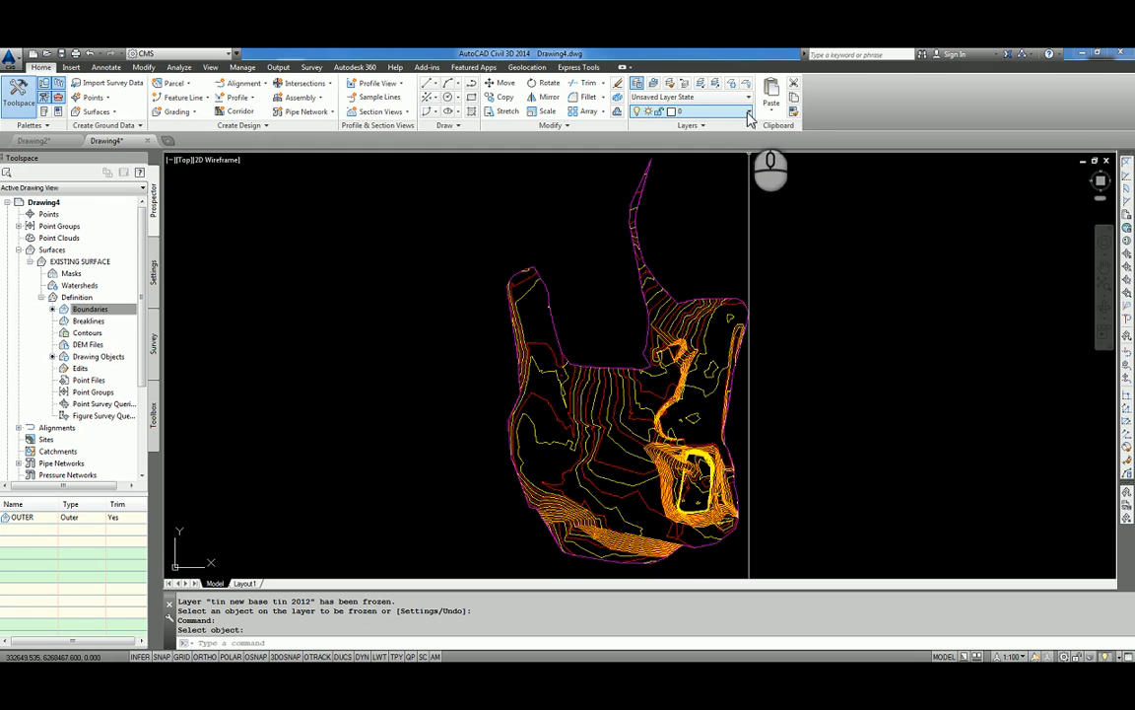
Freeze the BOUNDARY layer.
click(749, 115)
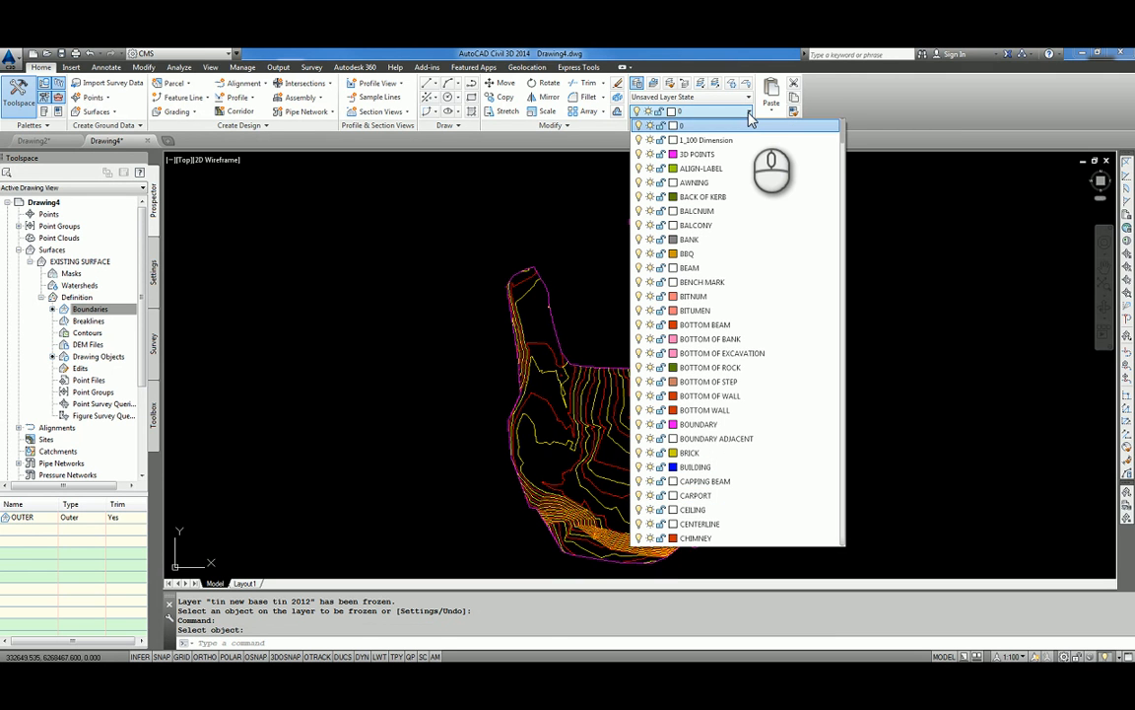
click(651, 423)
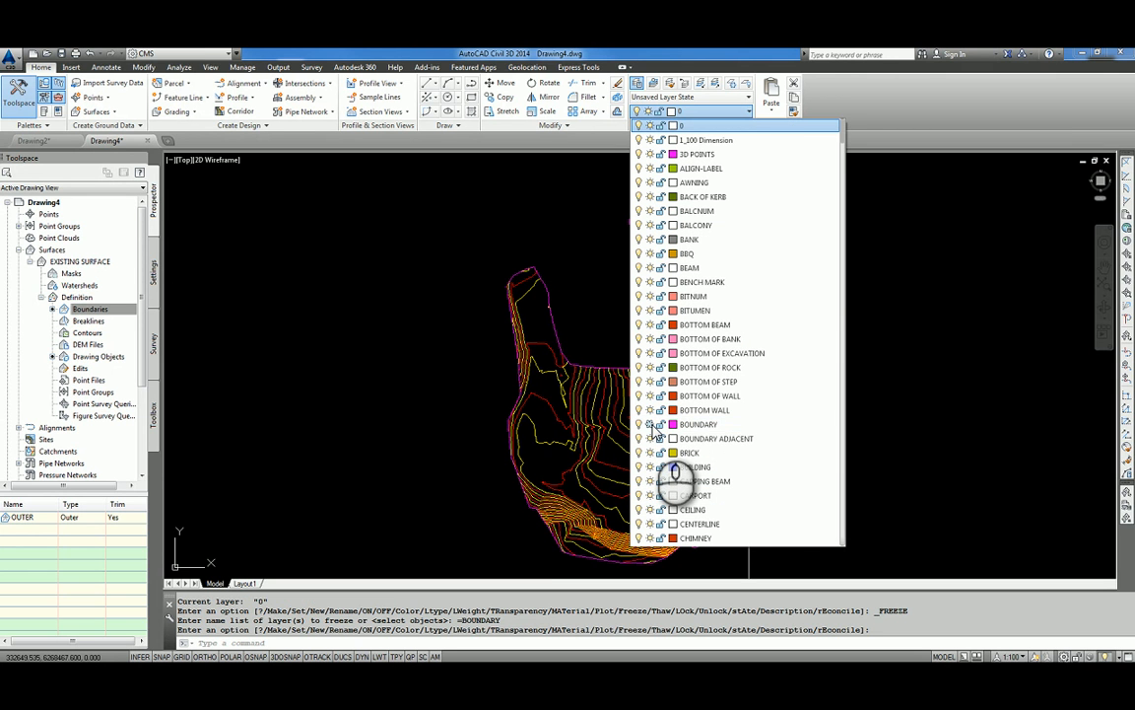
click(938, 431)
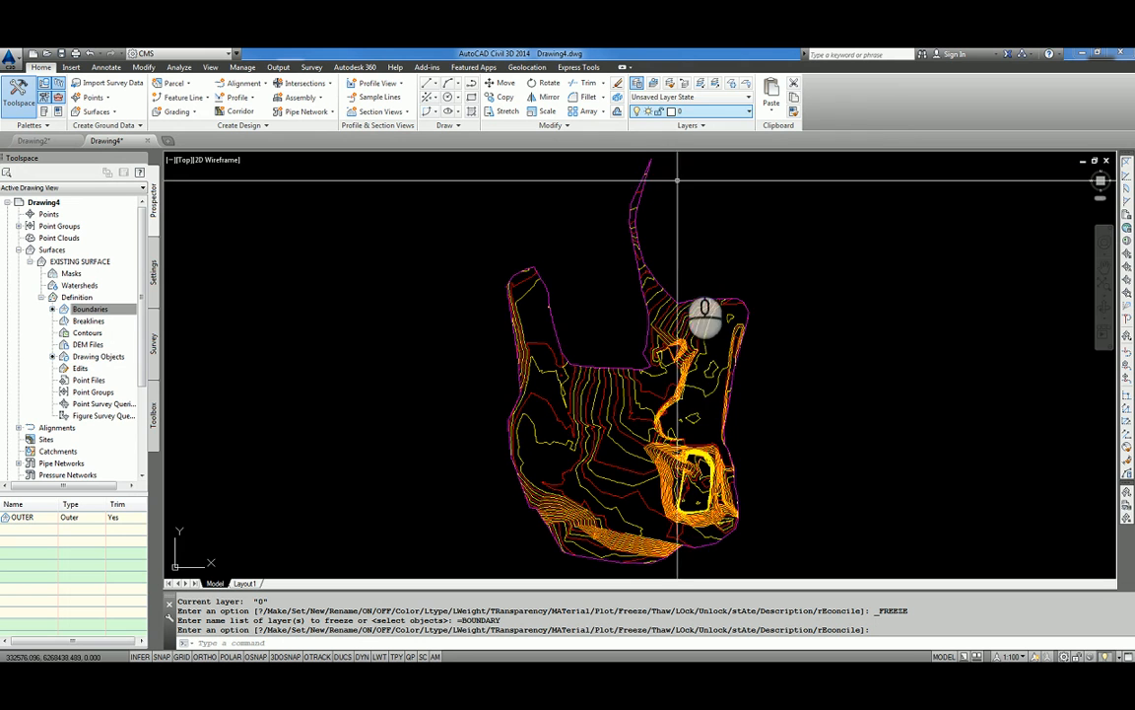
Turn off the Border component's plan visibility in EXISTING SURFACE's surface style and apply the change.
right_click(86, 262)
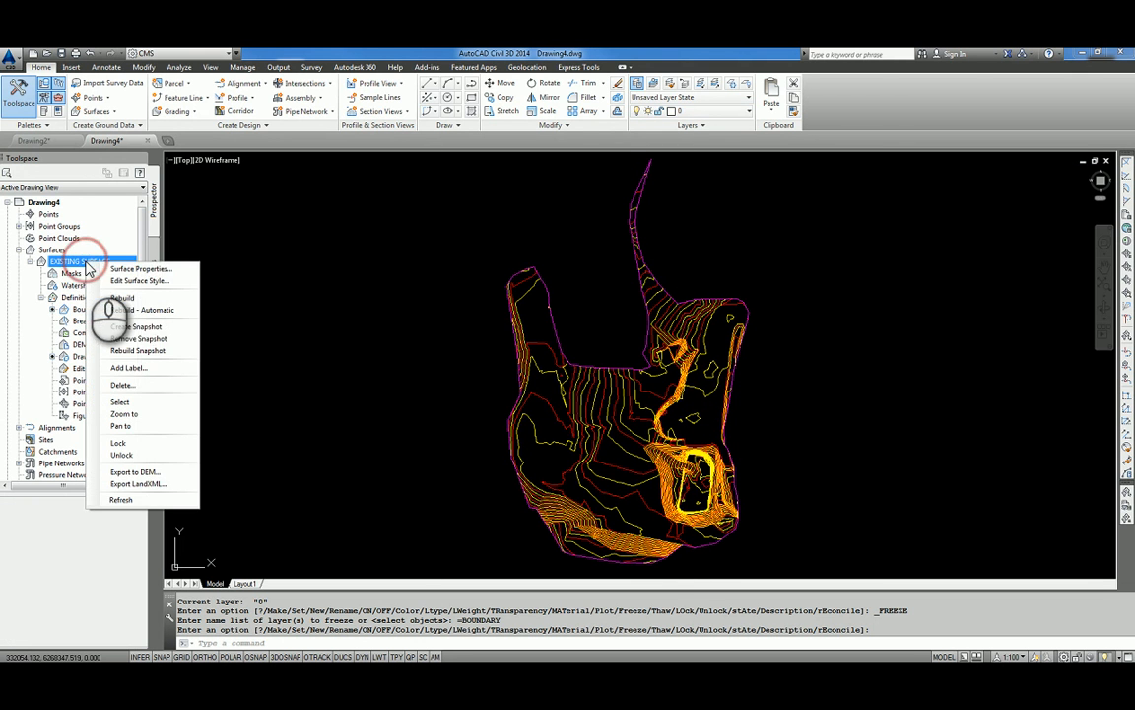
click(112, 282)
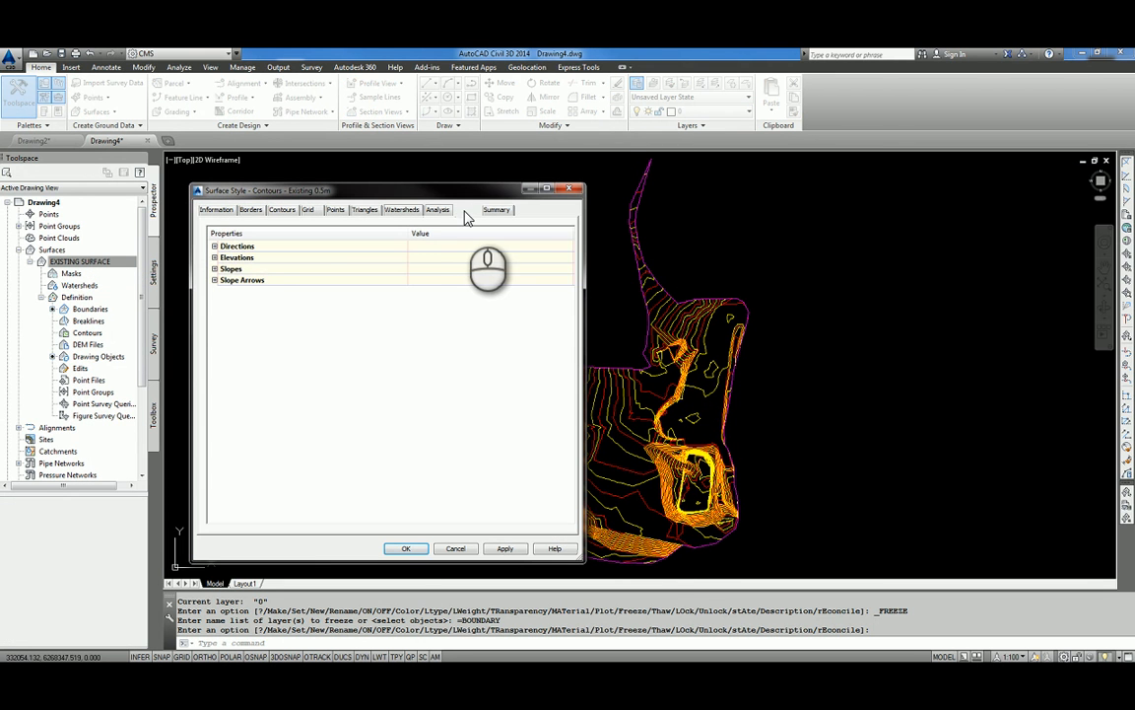
click(466, 210)
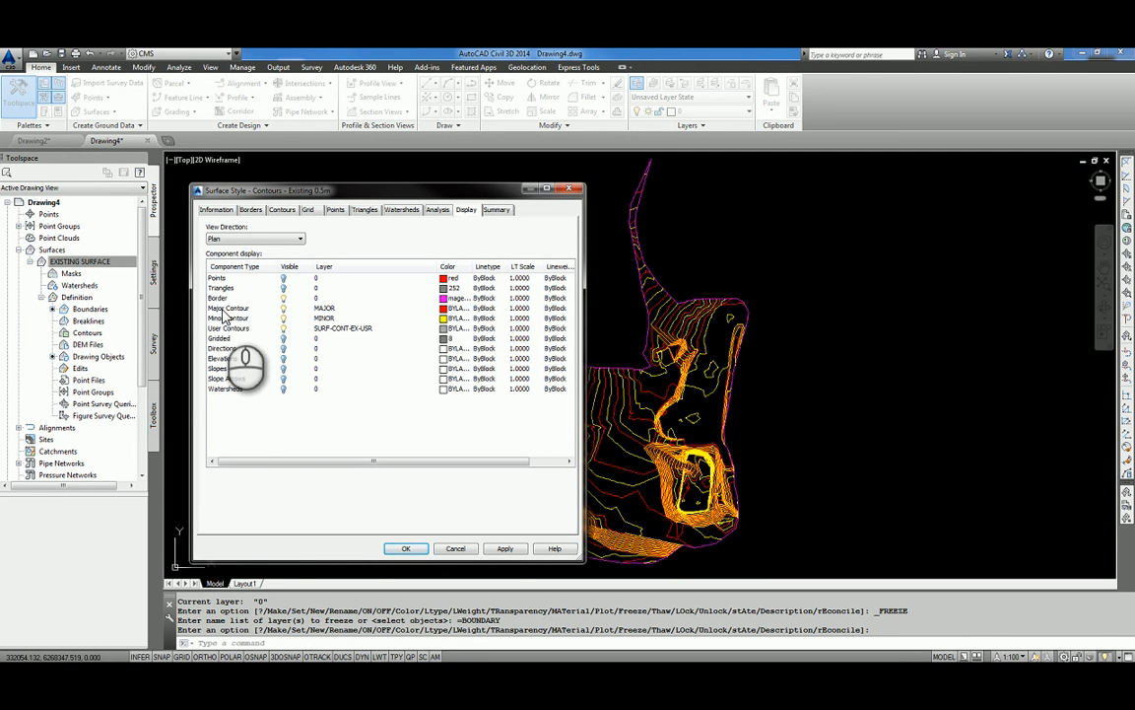
click(284, 299)
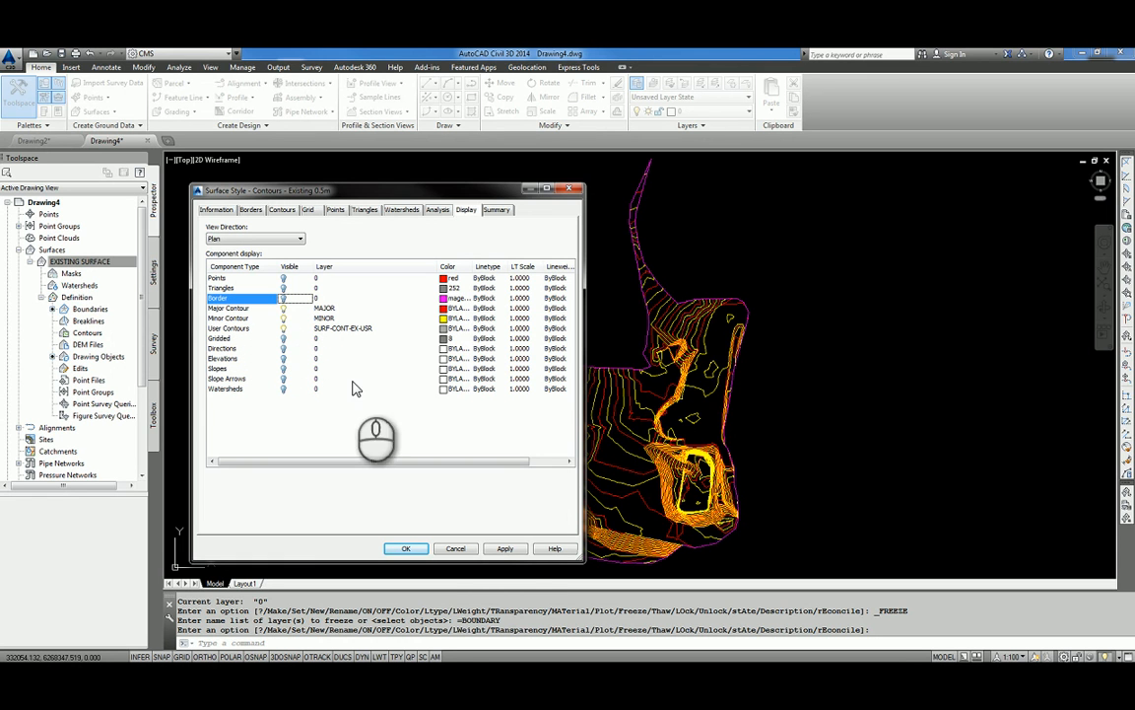
click(505, 550)
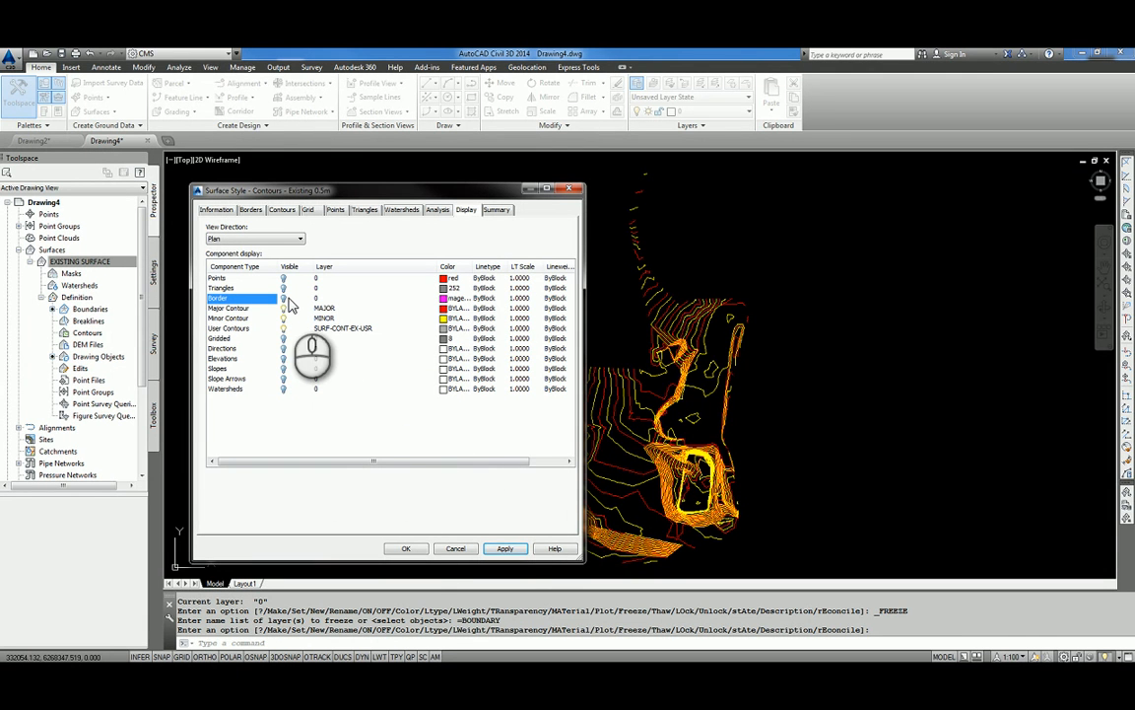
Turn on the Triangles component and turn off the Major Contour and Minor Contour components in plan view, applying the changes.
click(283, 288)
click(504, 548)
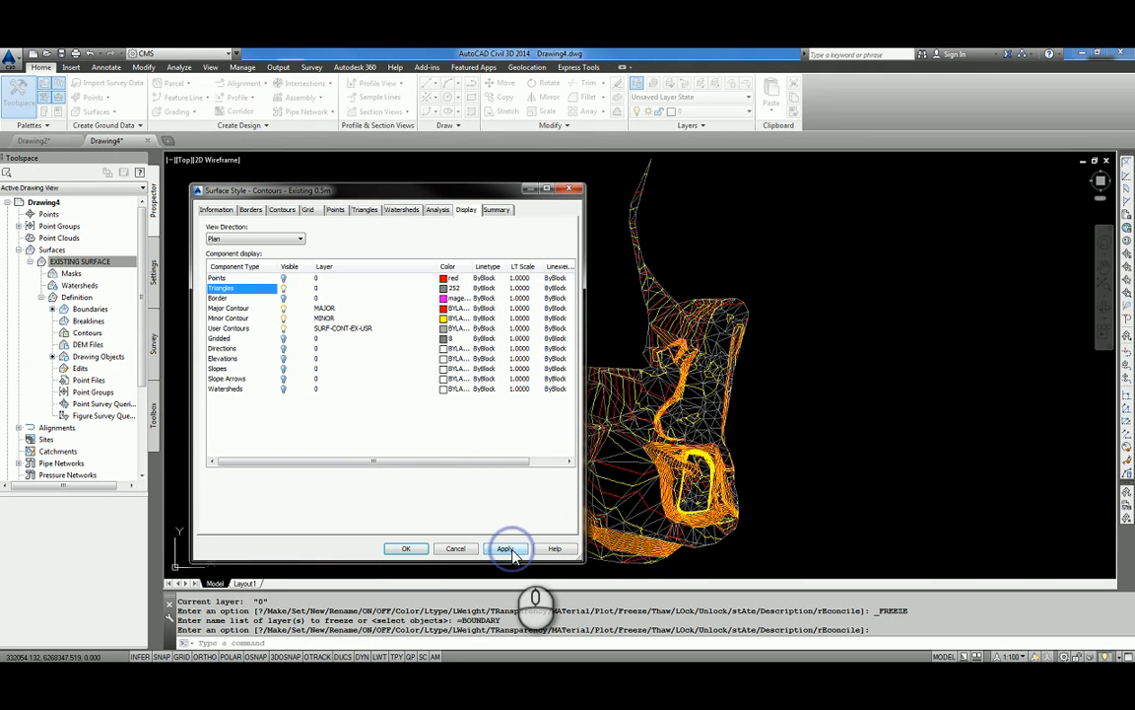
click(283, 308)
click(283, 317)
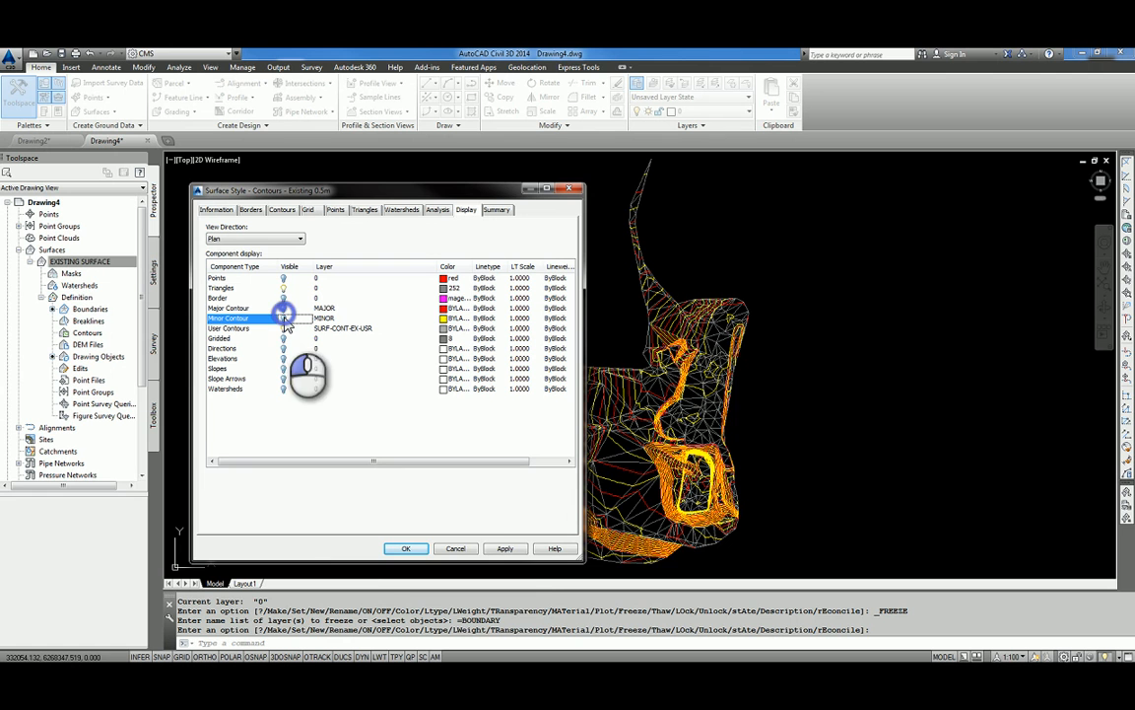
click(505, 548)
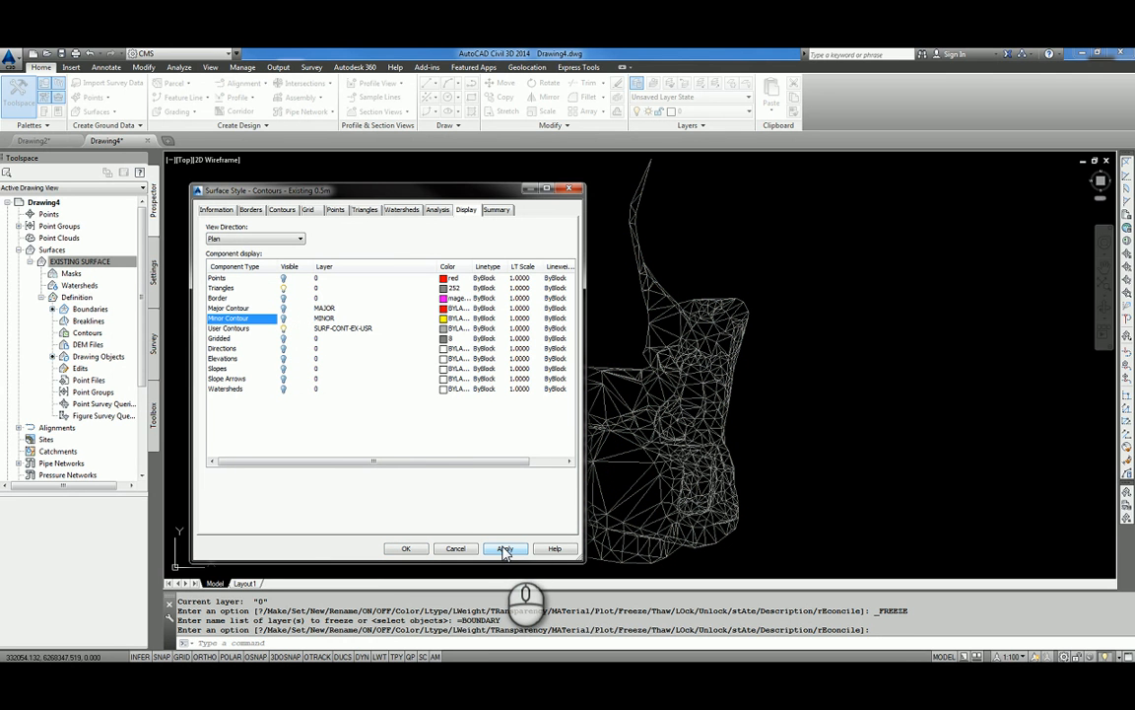
Turn the Minor Contour and Major Contour components back on, make Elevations visible as well, and accept the surface style.
click(283, 317)
click(283, 308)
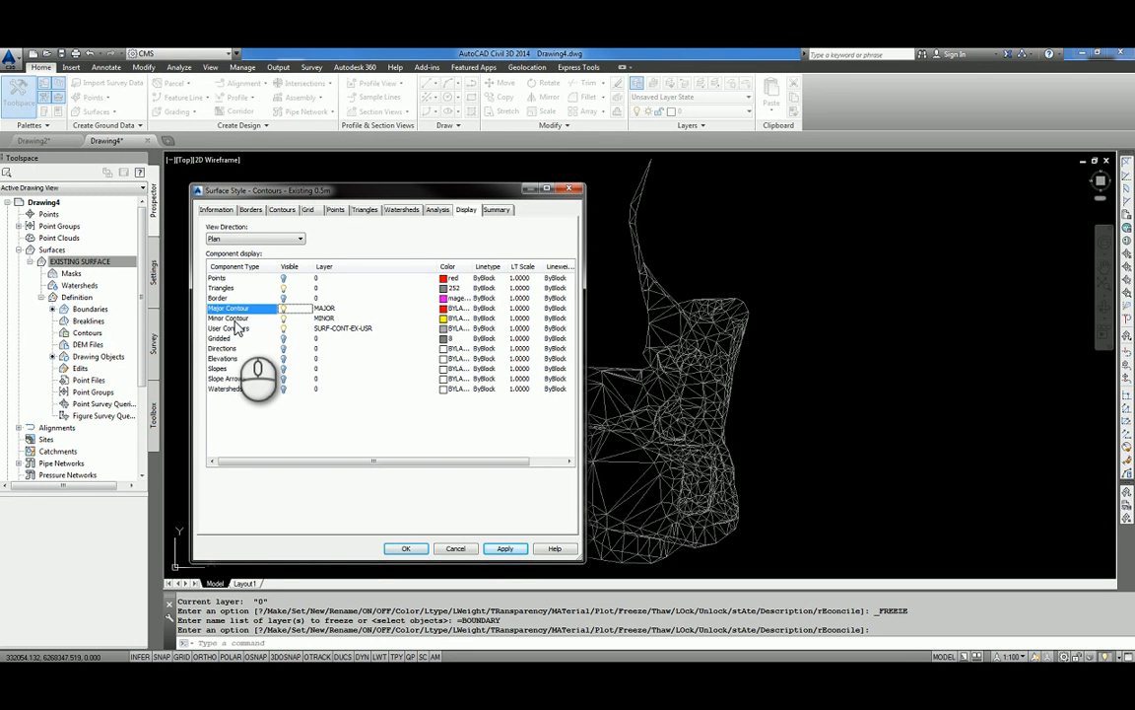
click(284, 361)
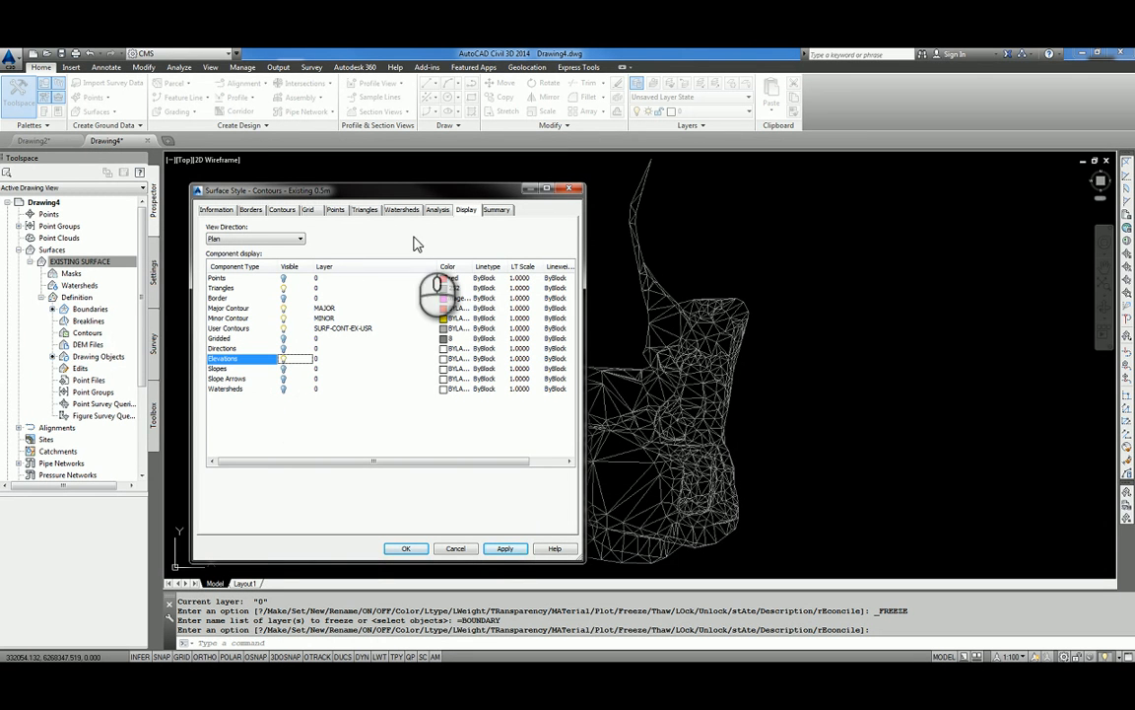
click(503, 545)
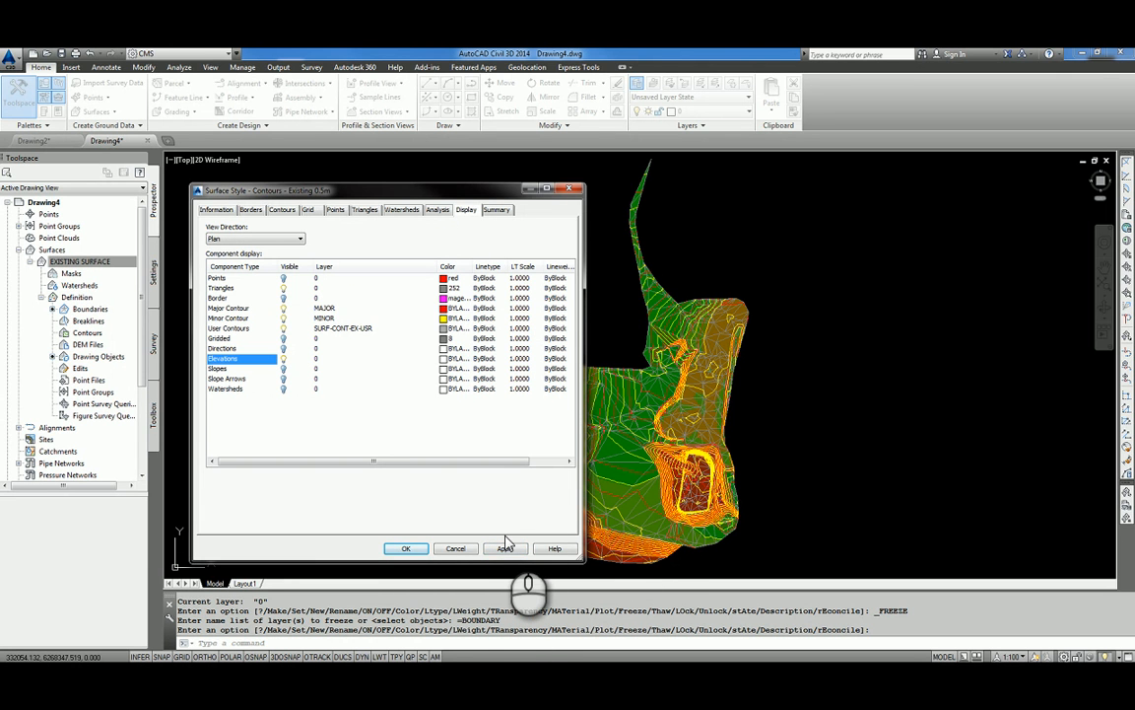
click(406, 549)
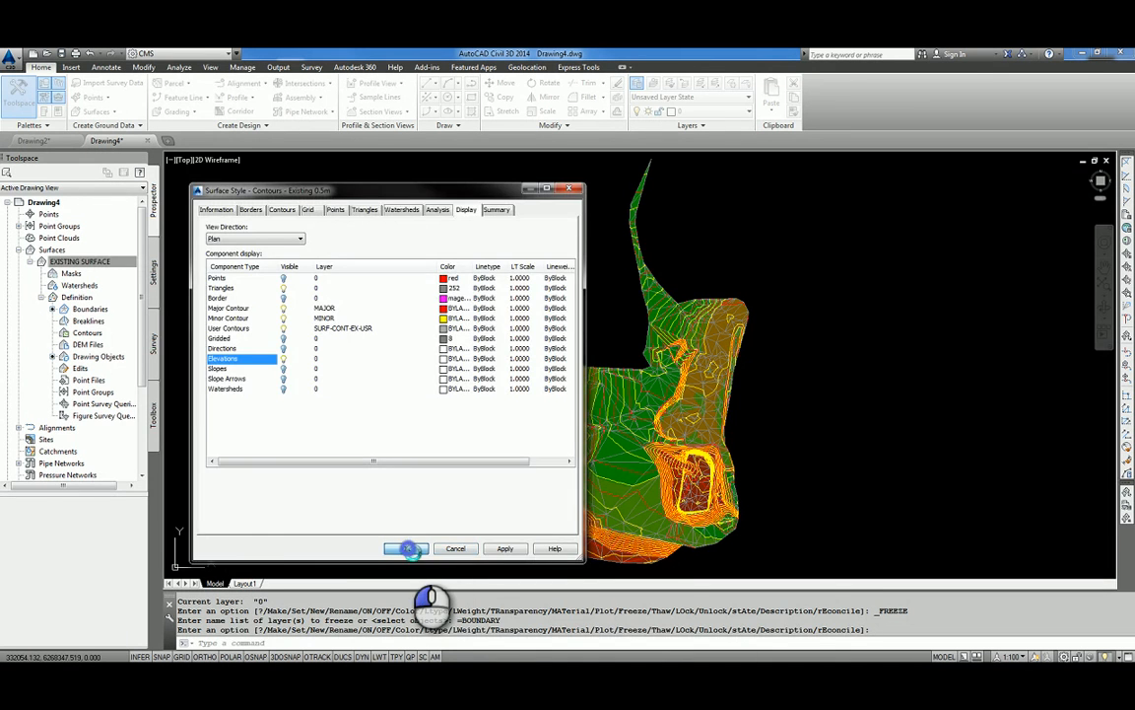
Start adding Contour - Multiple labels to EXISTING SURFACE with the Existing Major, Existing Minor and Existing User label styles.
right_click(83, 262)
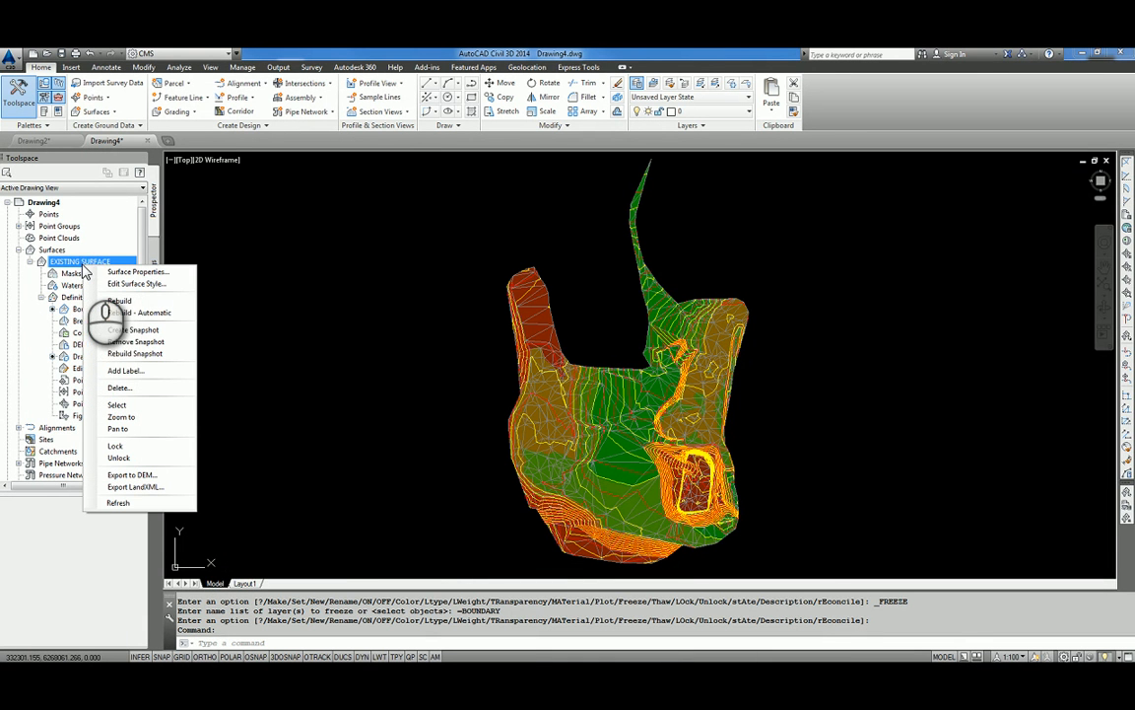
click(134, 374)
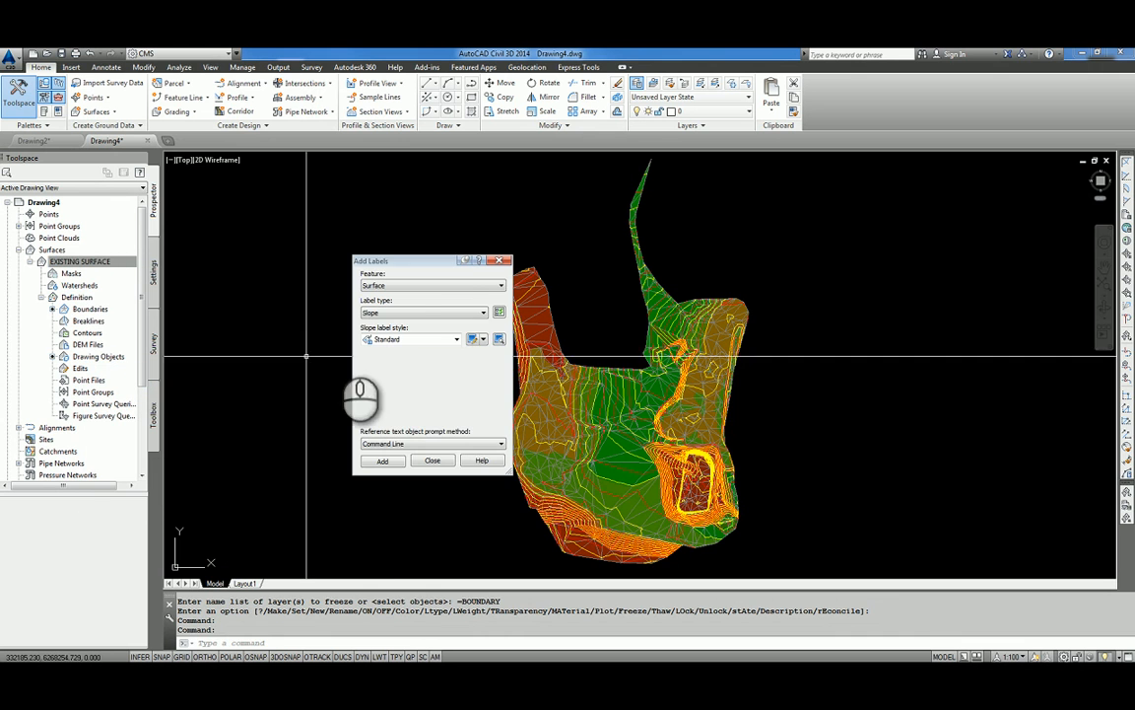
click(472, 313)
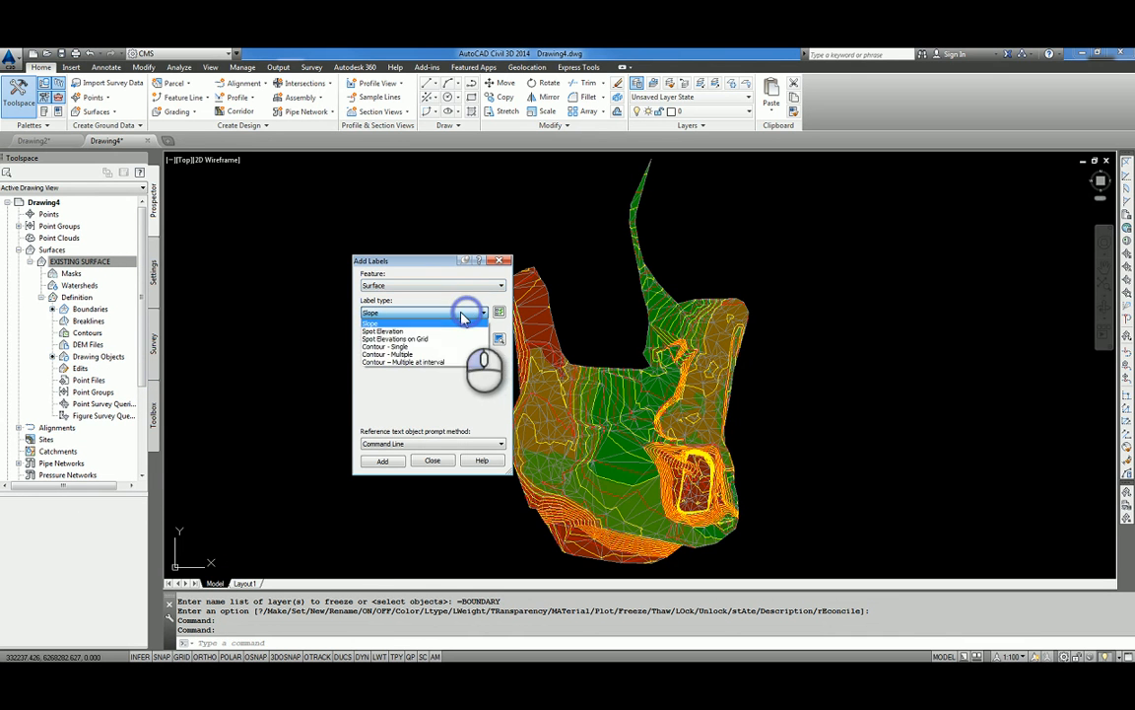
click(405, 357)
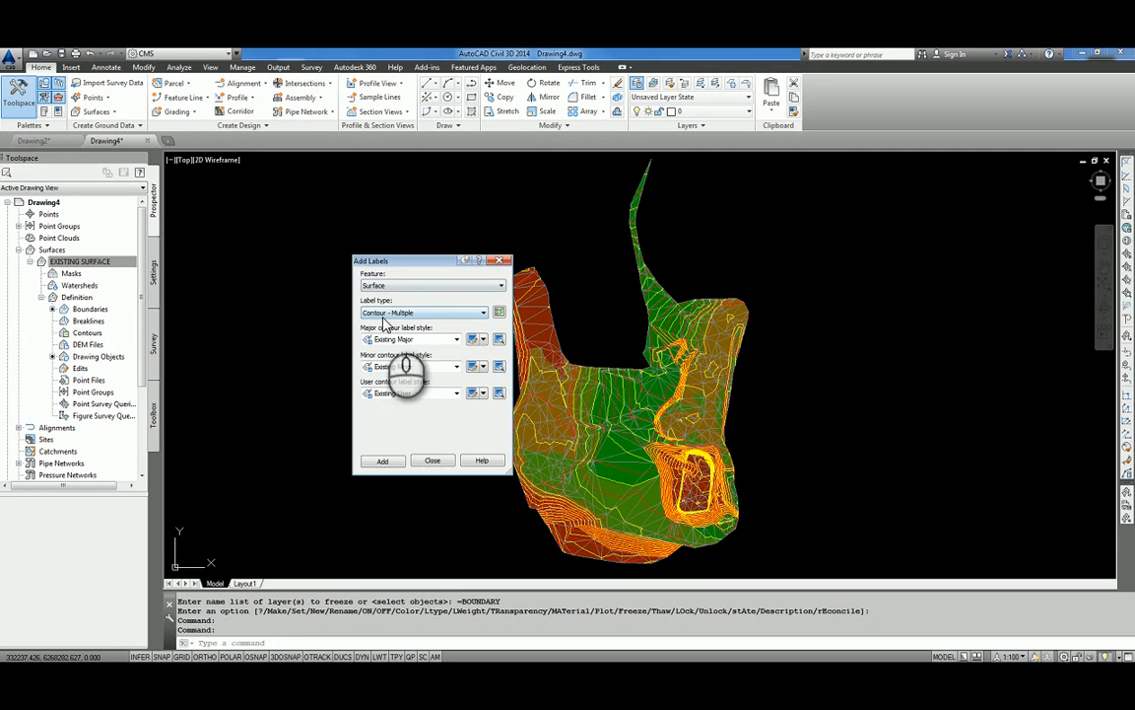
click(384, 463)
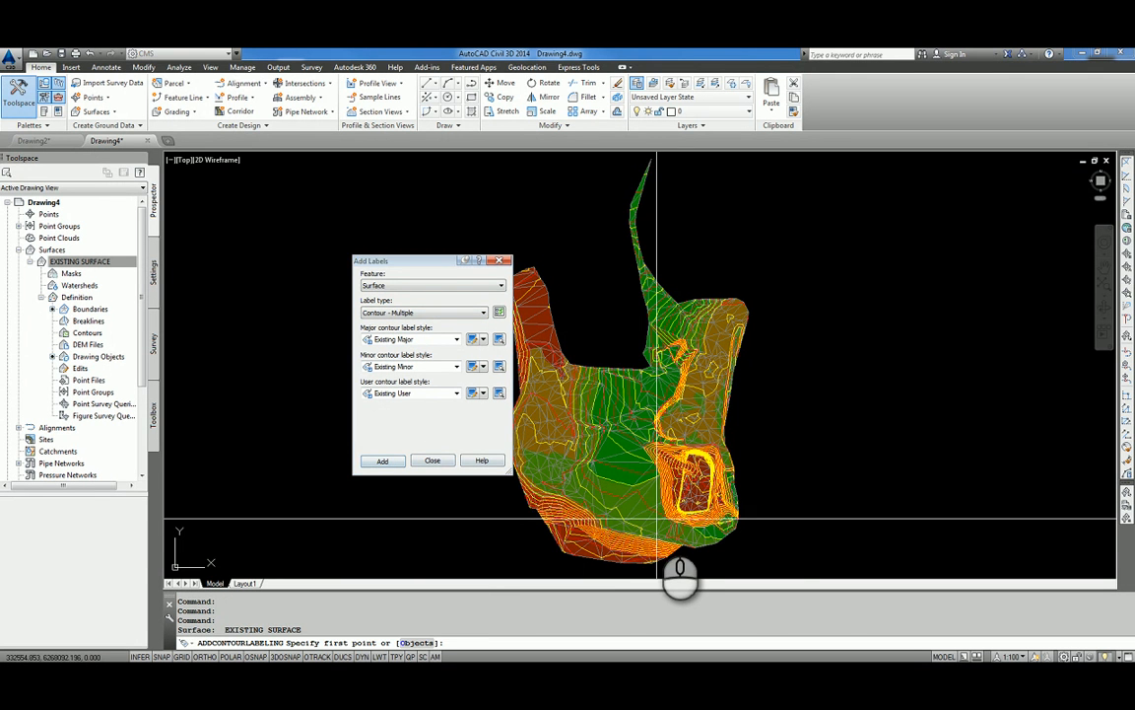
Draw a contour label line from the surface's southern edge north past the pit and into the narrow northern strip, and finish it.
scroll(649, 528, up, 3)
click(607, 493)
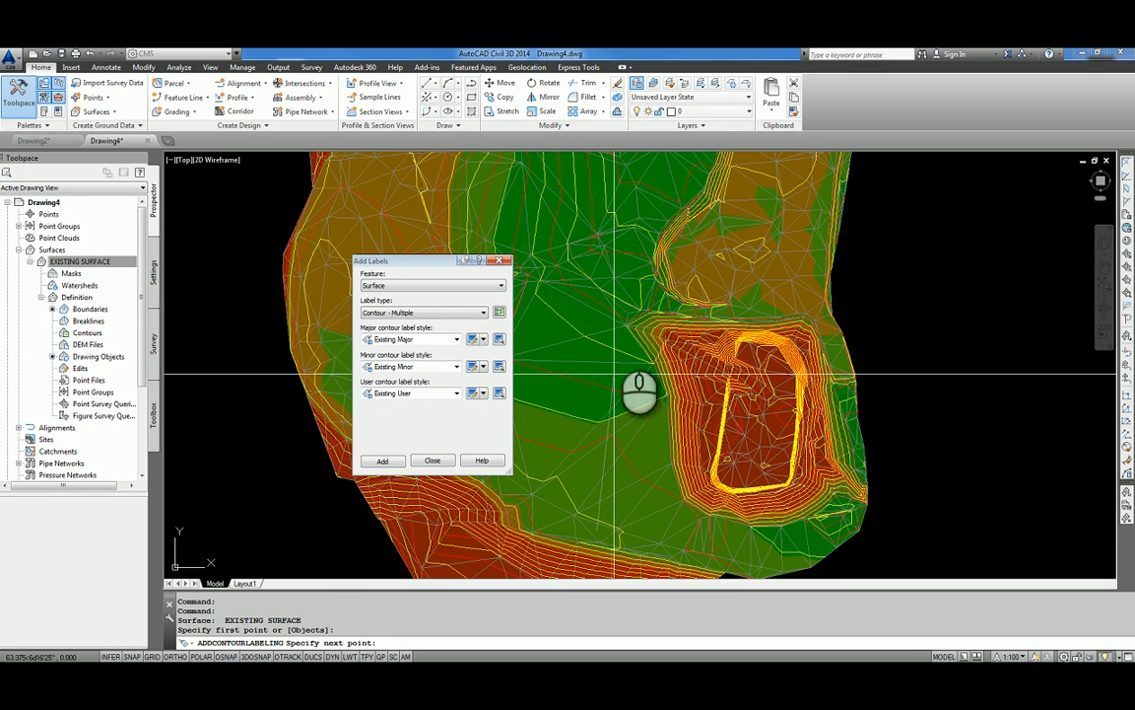
click(615, 260)
scroll(636, 372, down, 2)
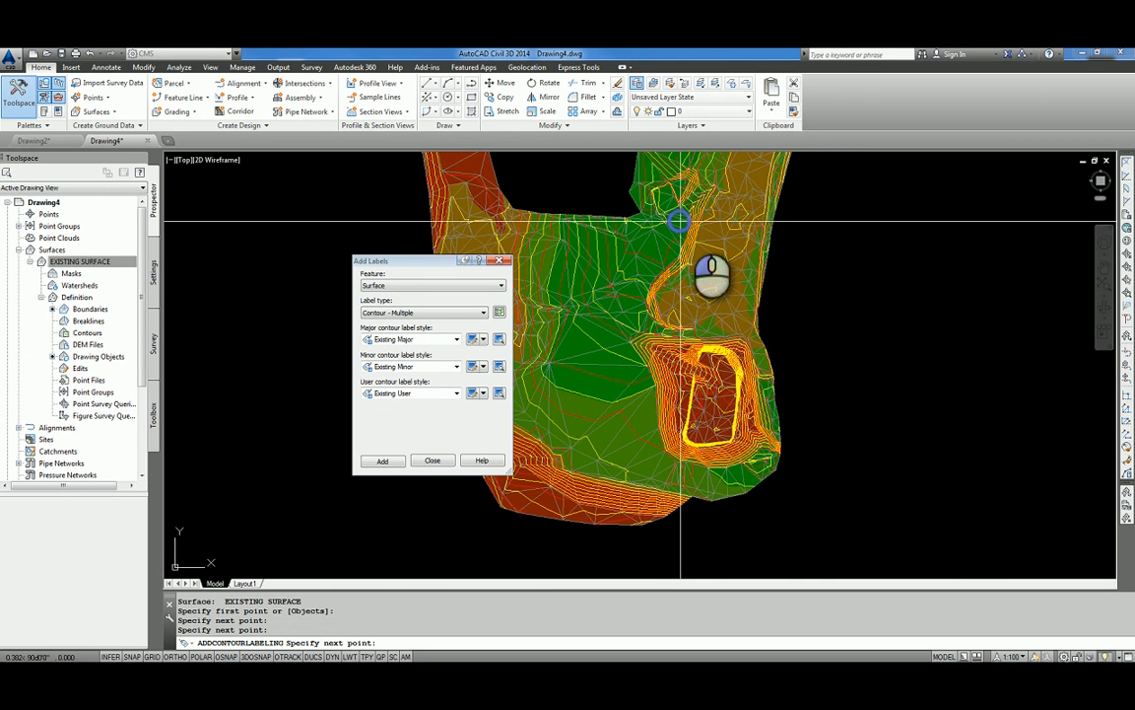
scroll(710, 207, up, 4)
scroll(724, 163, down, 4)
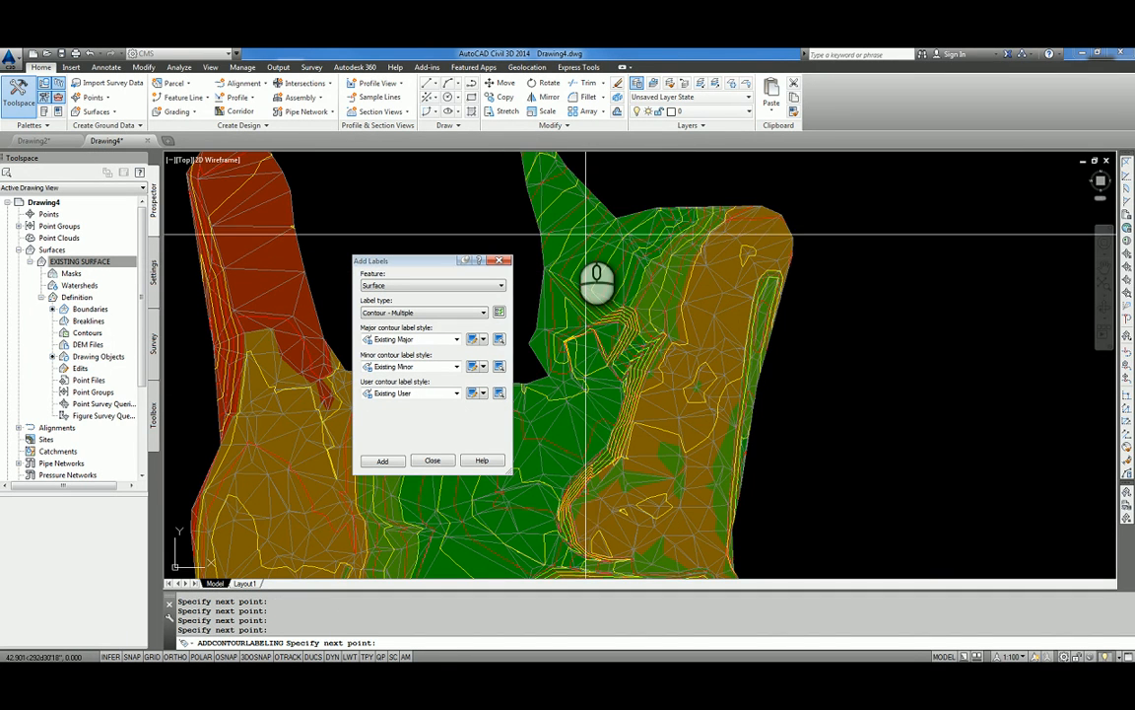
scroll(592, 226, up, 6)
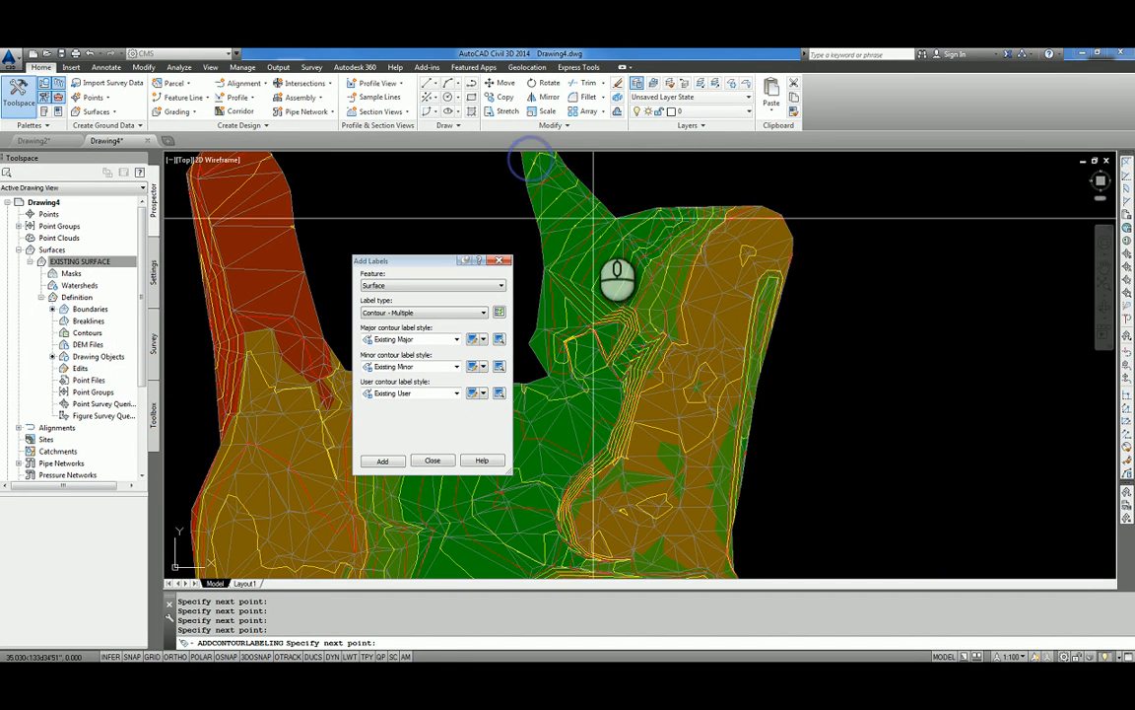
scroll(922, 404, down, 3)
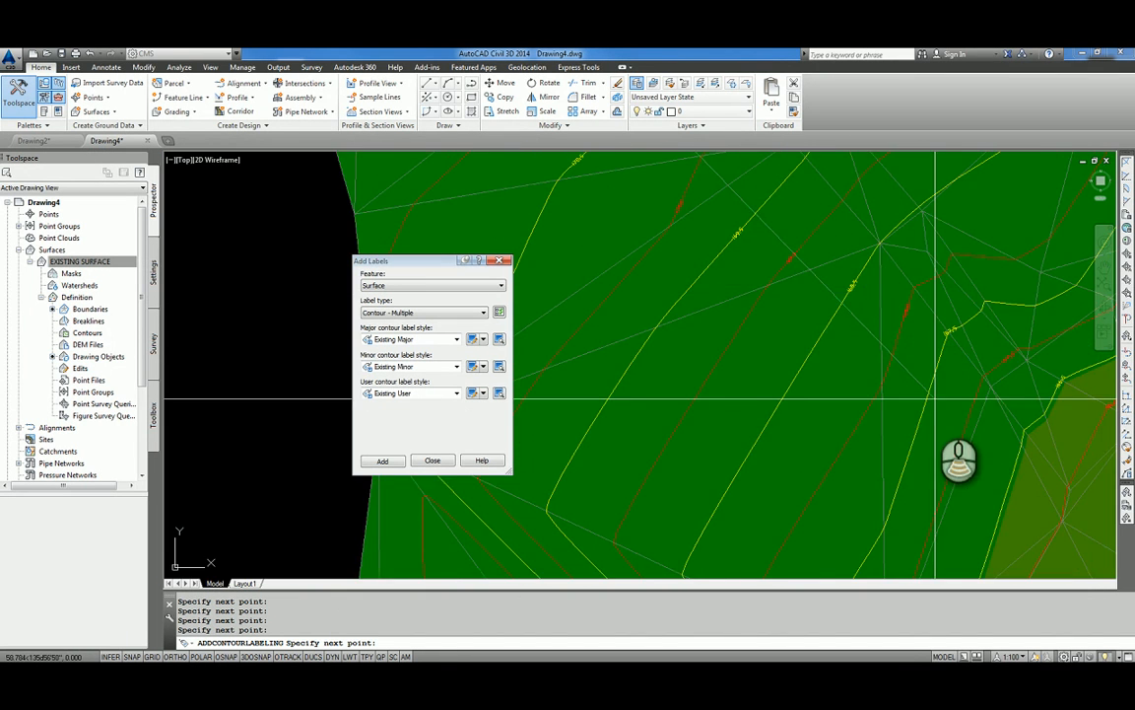
scroll(788, 355, up, 3)
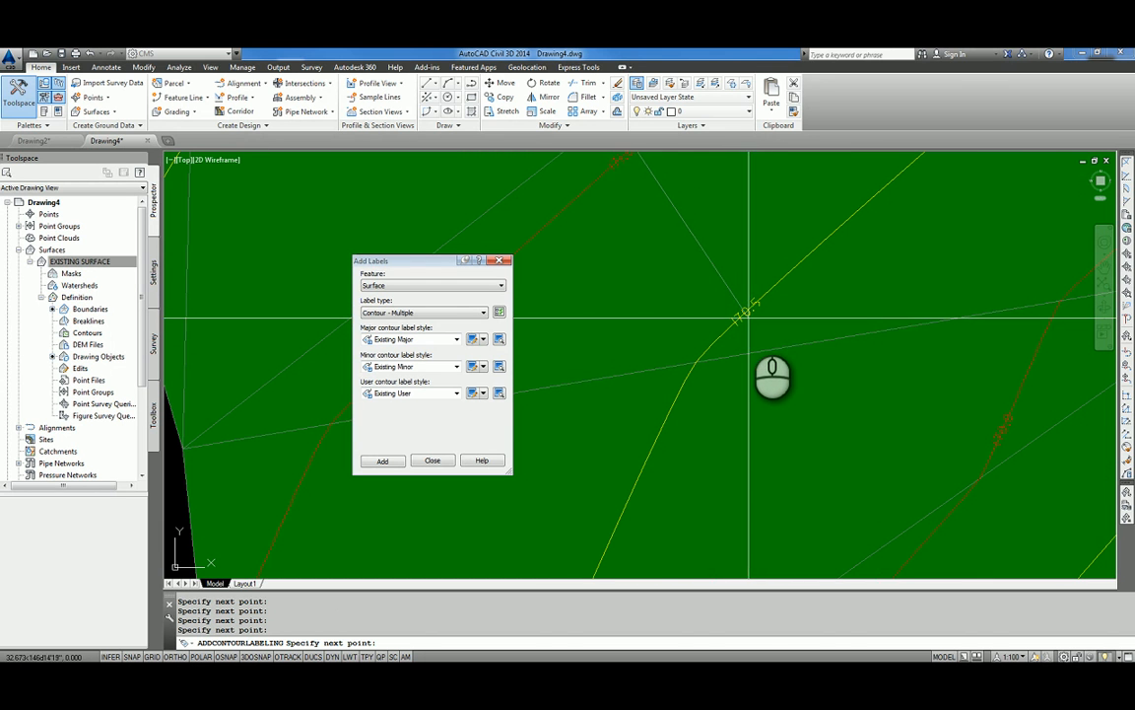
scroll(777, 269, down, 6)
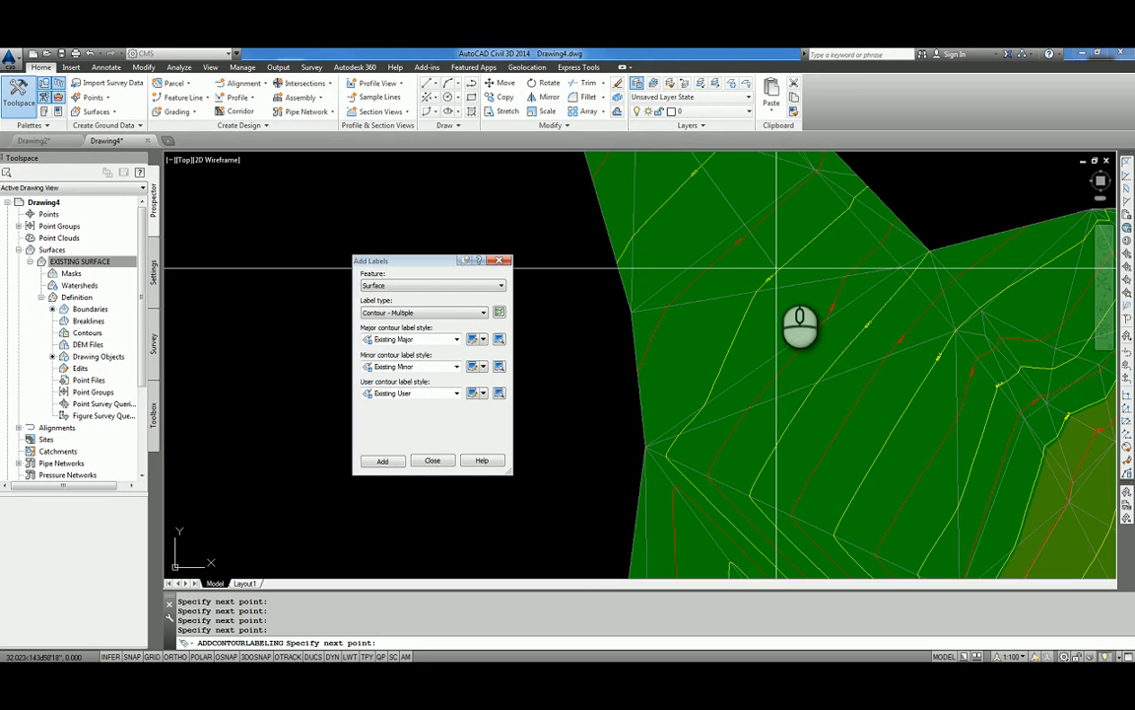
scroll(774, 270, up, 6)
scroll(859, 277, down, 8)
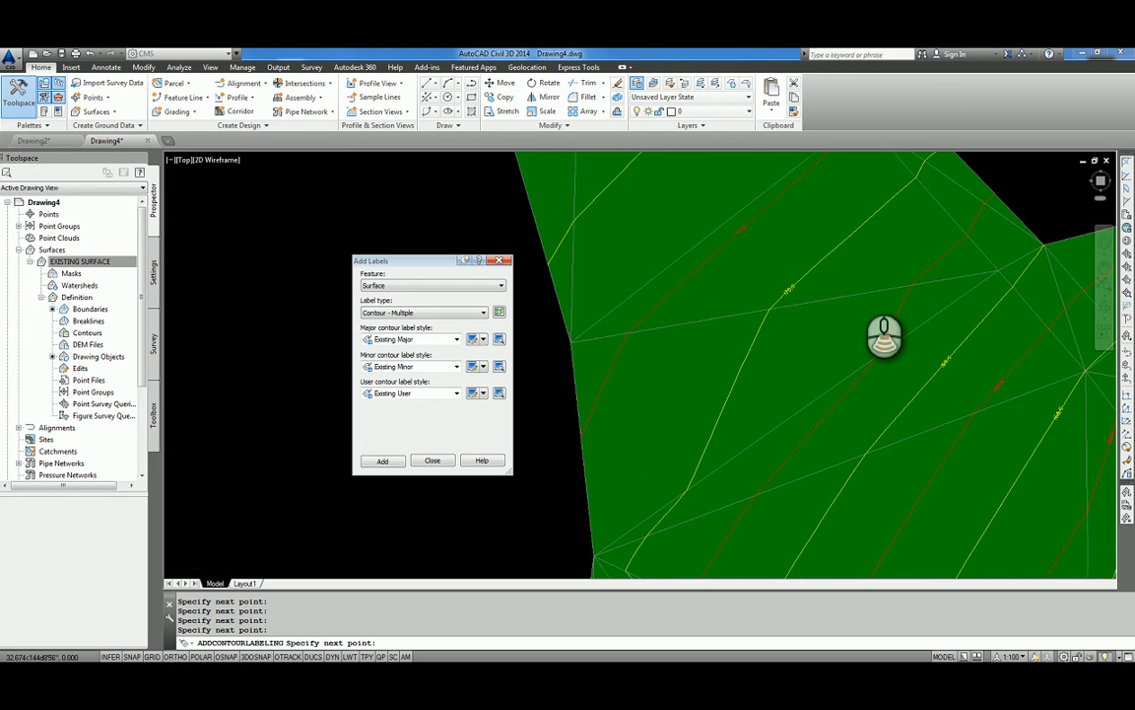
right_click(848, 301)
Stretch the southern end of the contour label line northwest into the brown western area below the red arm, and deselect it.
scroll(845, 298, up, 8)
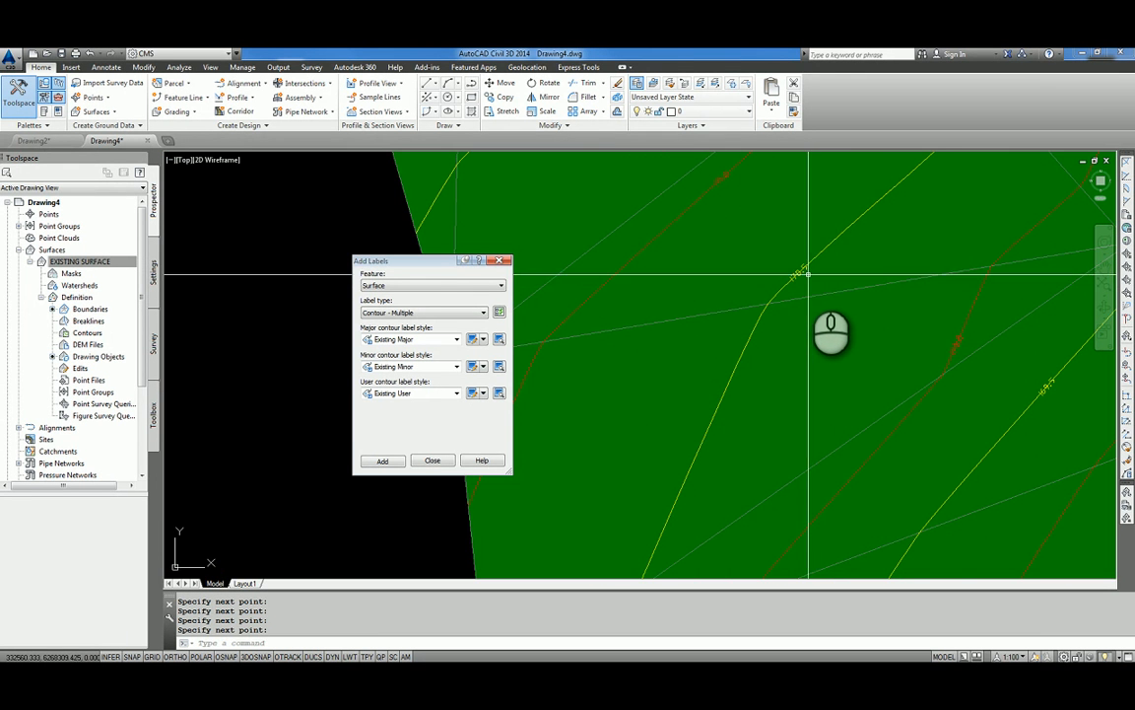
click(801, 271)
scroll(853, 316, down, 6)
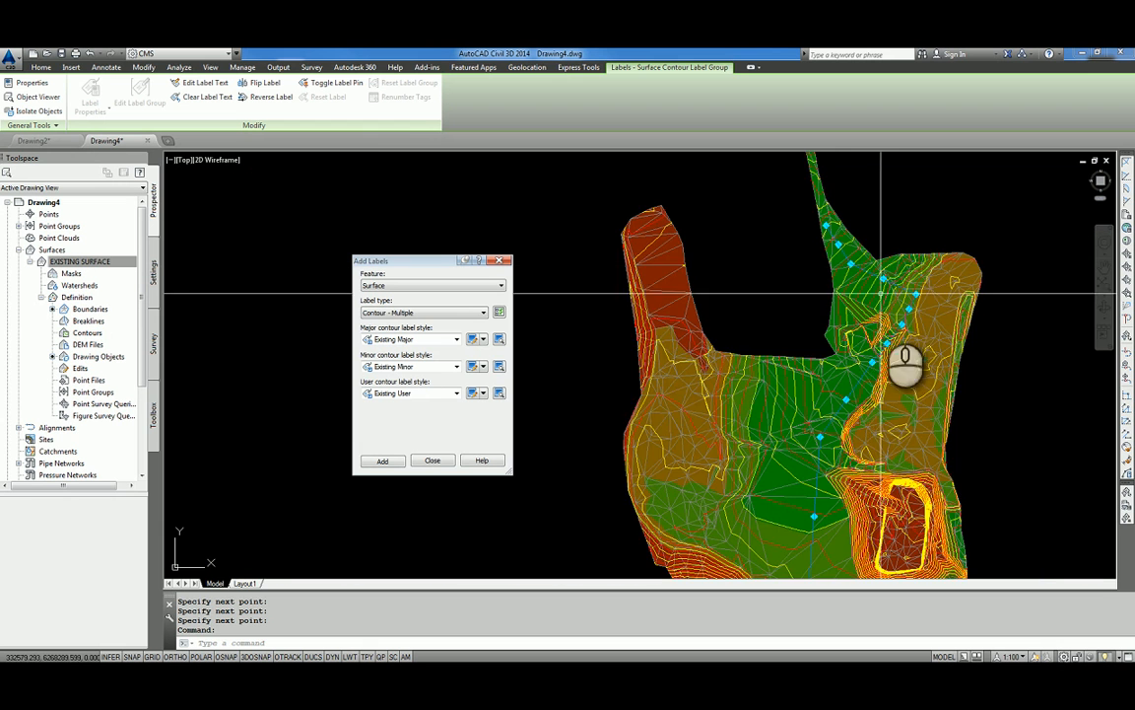
scroll(862, 404, up, 3)
scroll(862, 405, down, 4)
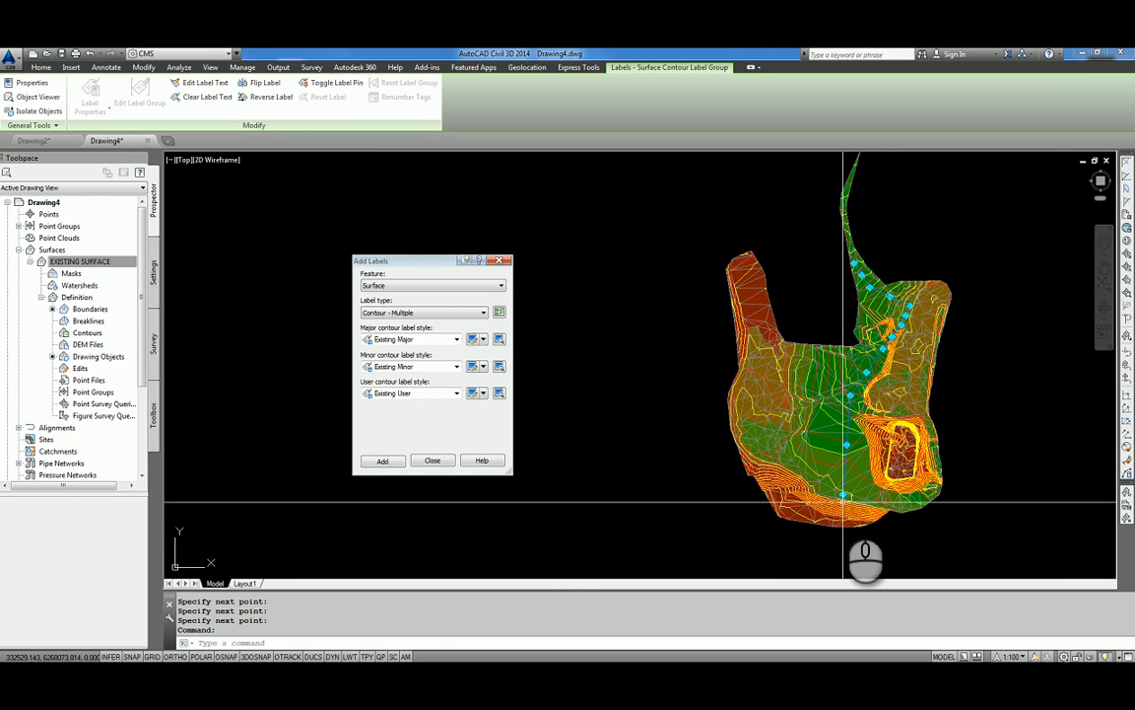
click(800, 458)
scroll(773, 384, up, 5)
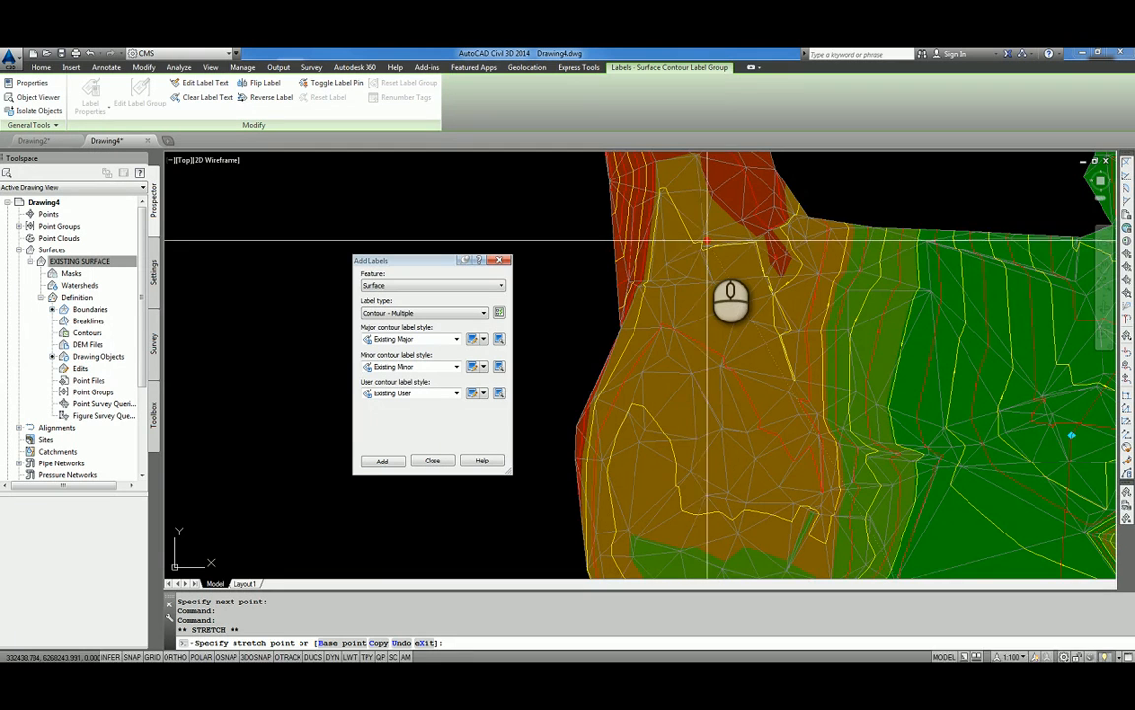
scroll(705, 246, up, 2)
scroll(706, 242, up, 3)
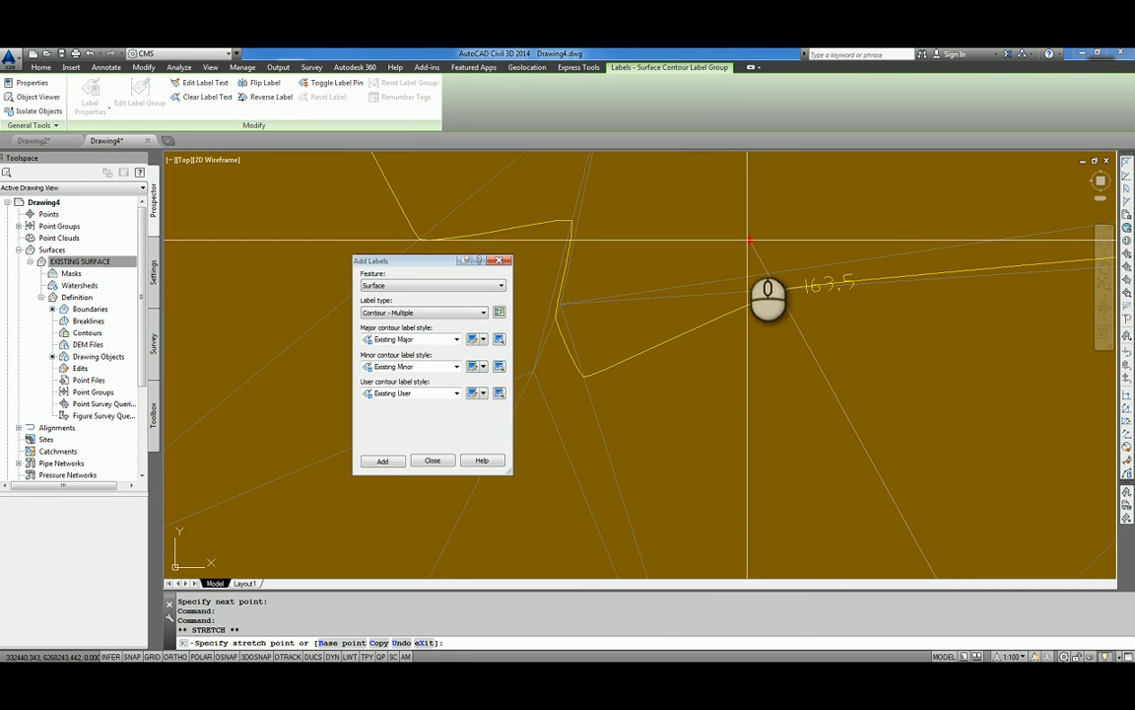
click(776, 229)
scroll(775, 229, down, 5)
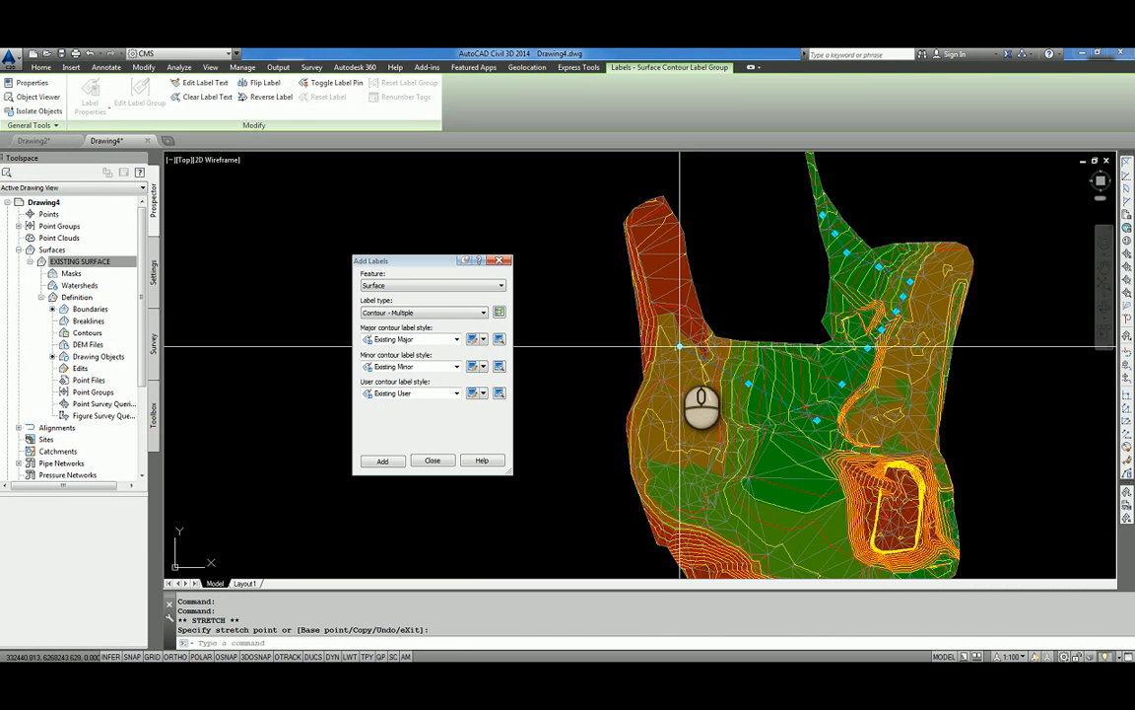
key(Escape)
scroll(824, 385, down, 3)
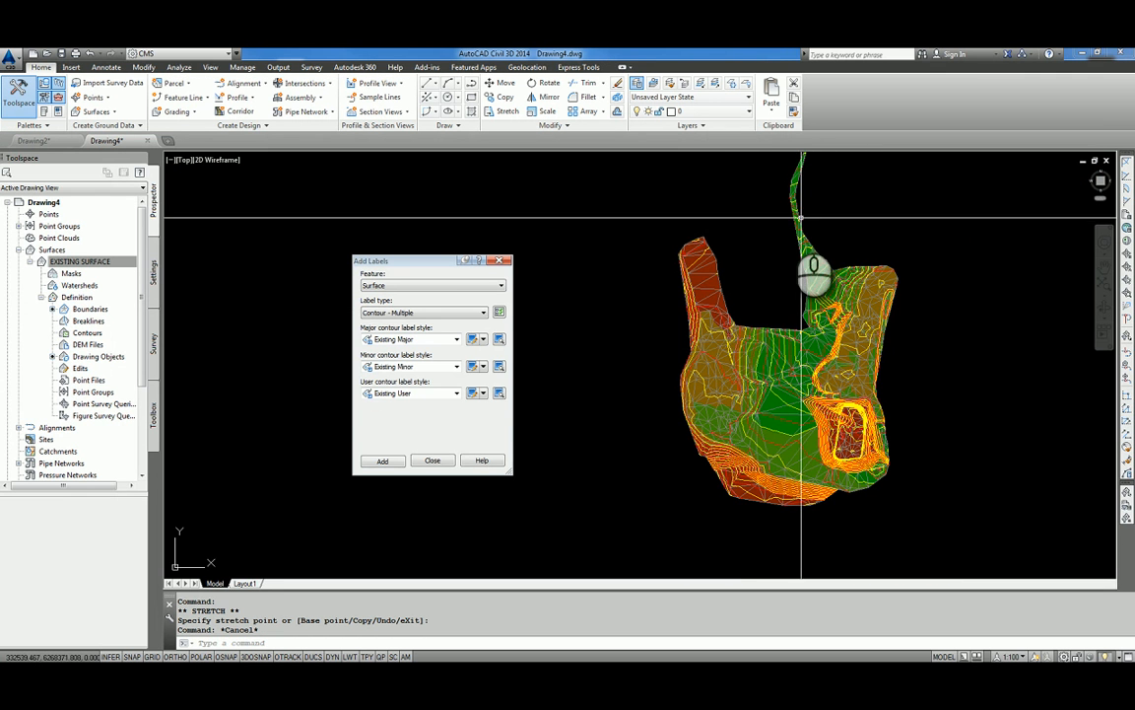
scroll(846, 439, up, 2)
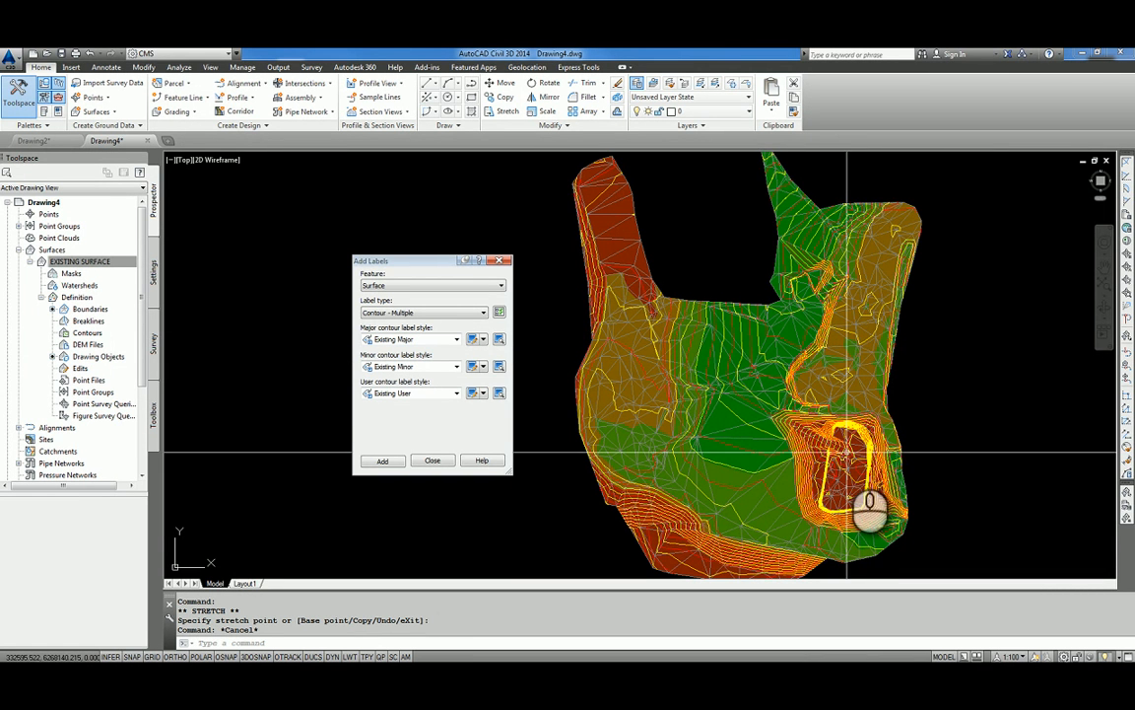
Regenerate EXISTING SURFACE's elevation analysis ranges by a range interval of 0.2 in its surface properties and apply them.
right_click(87, 264)
click(139, 263)
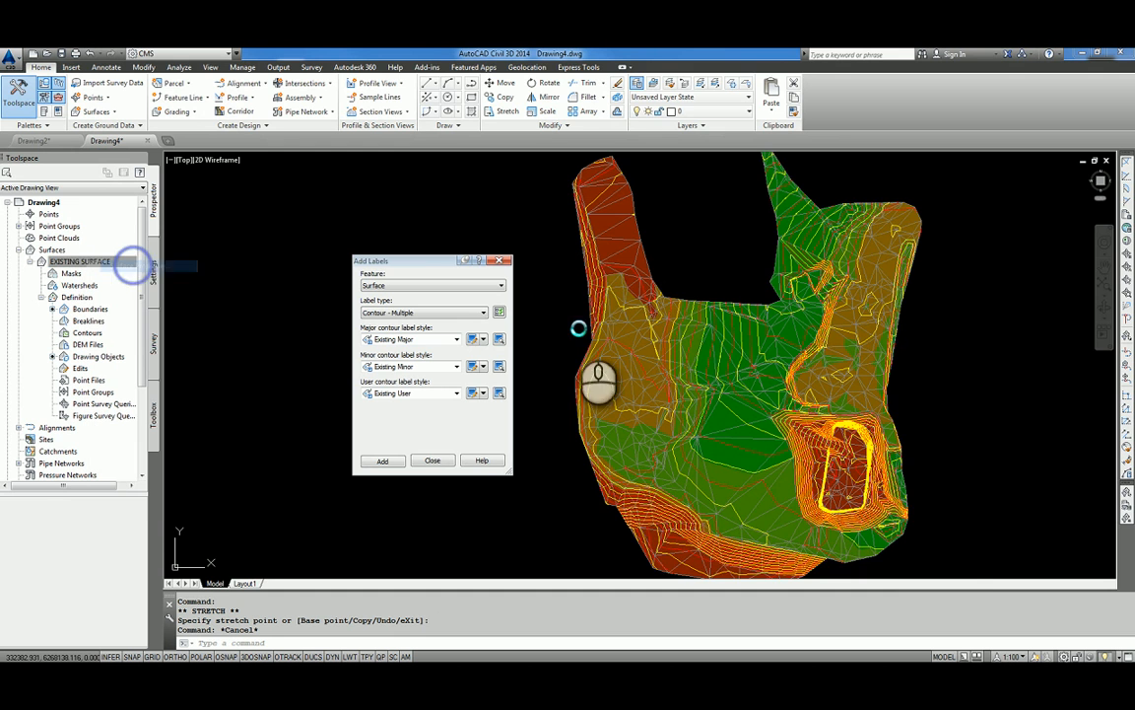
drag(795, 193, 347, 165)
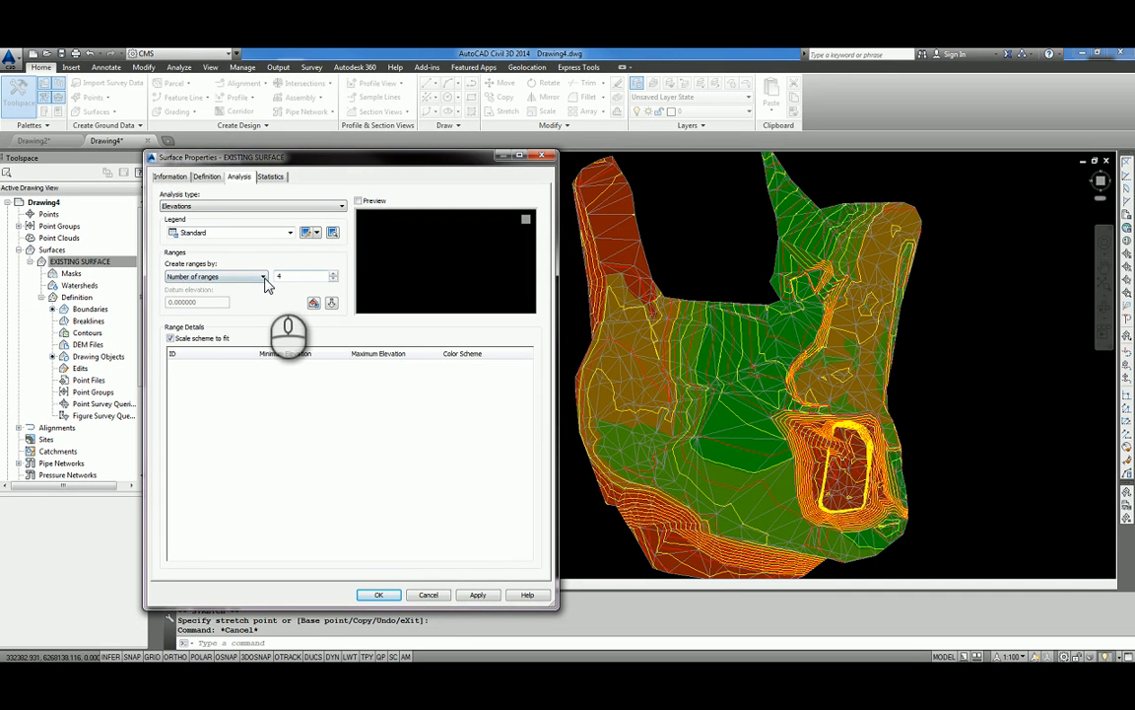
click(237, 296)
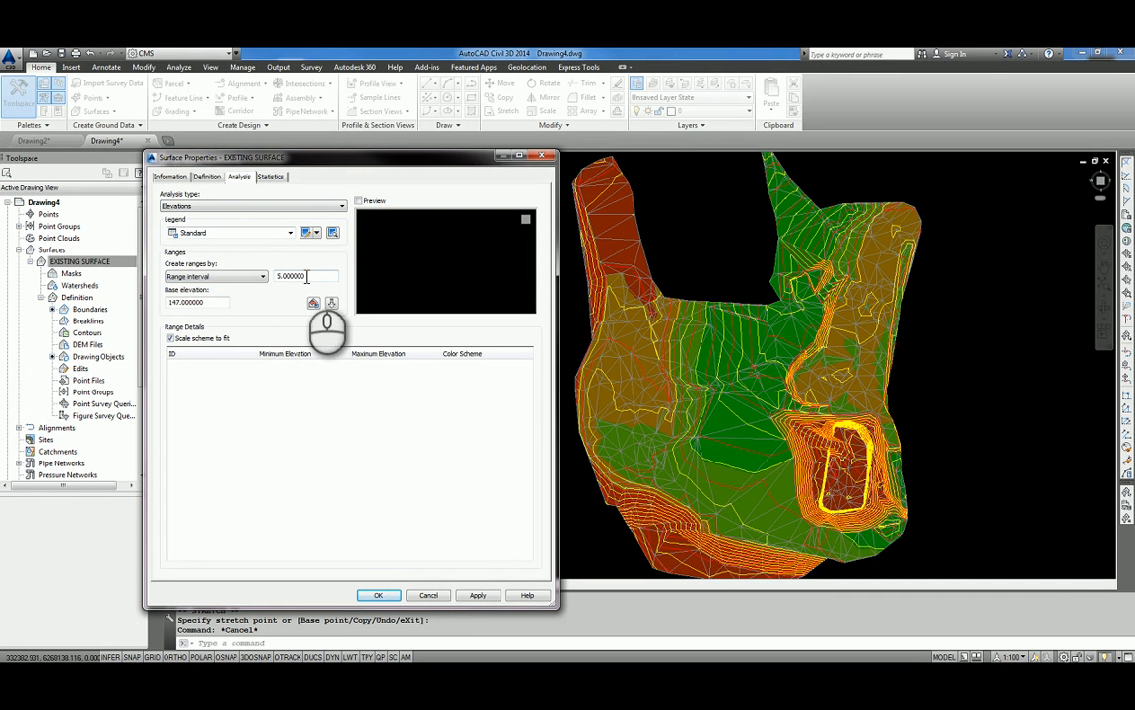
drag(307, 276, 267, 279)
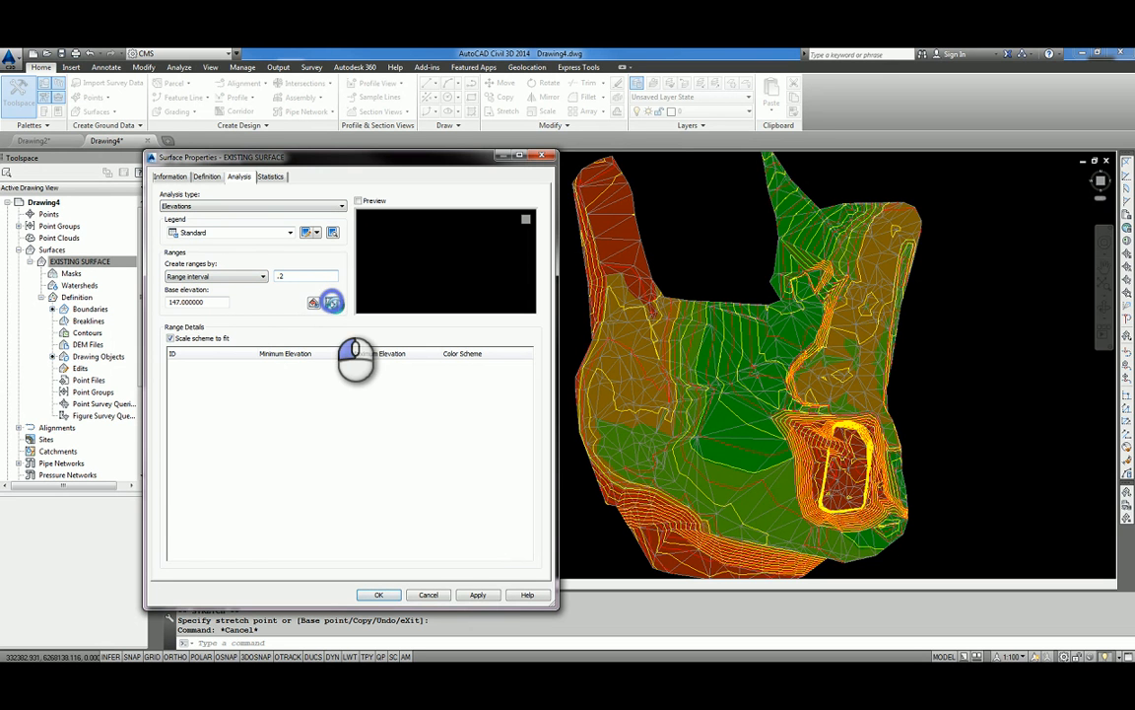
click(332, 301)
mouse_move(530, 363)
mouse_down()
mouse_move(533, 522)
mouse_move(537, 355)
mouse_up()
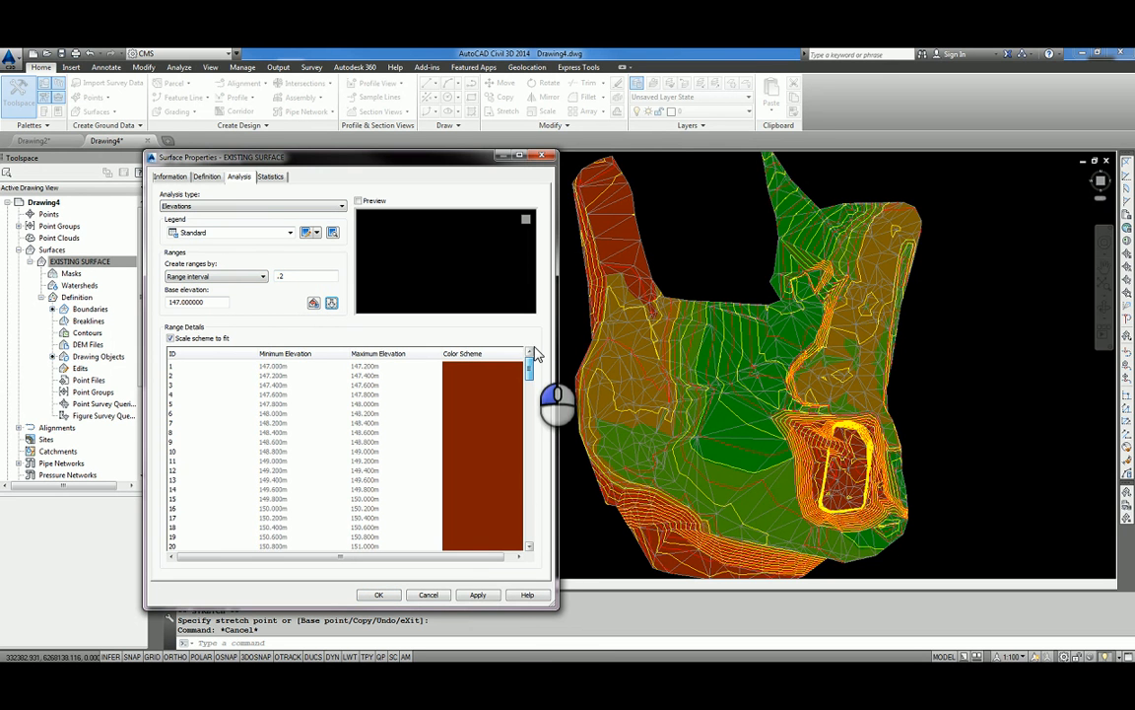
click(478, 594)
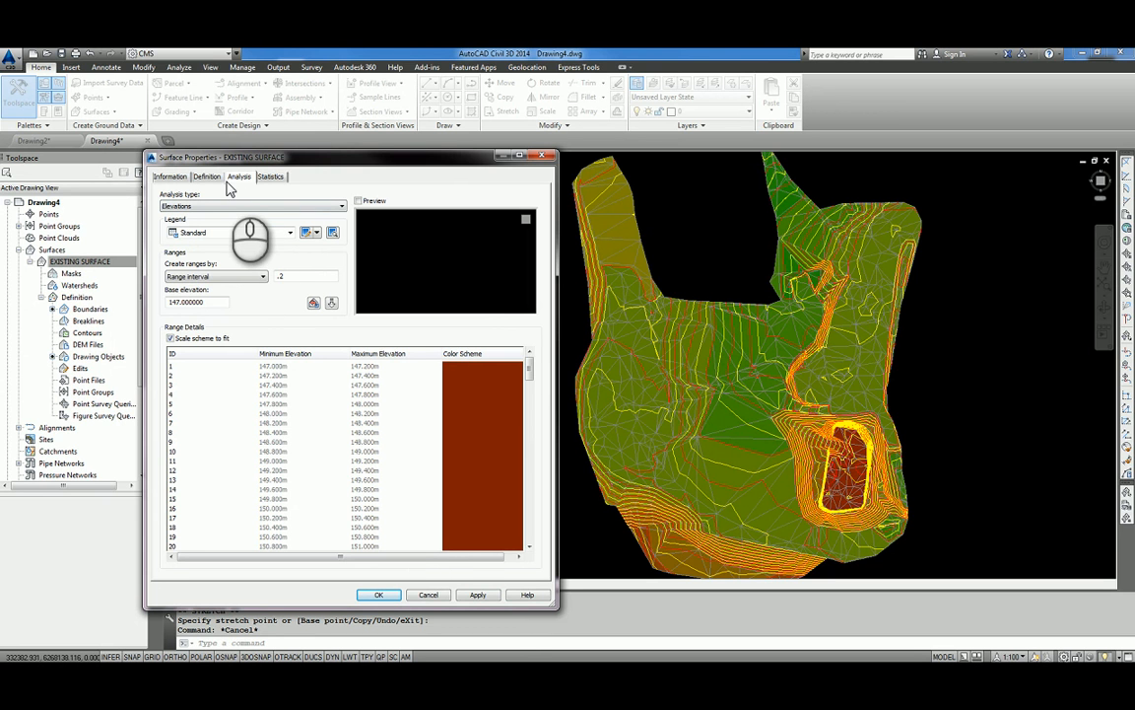
click(209, 178)
click(239, 178)
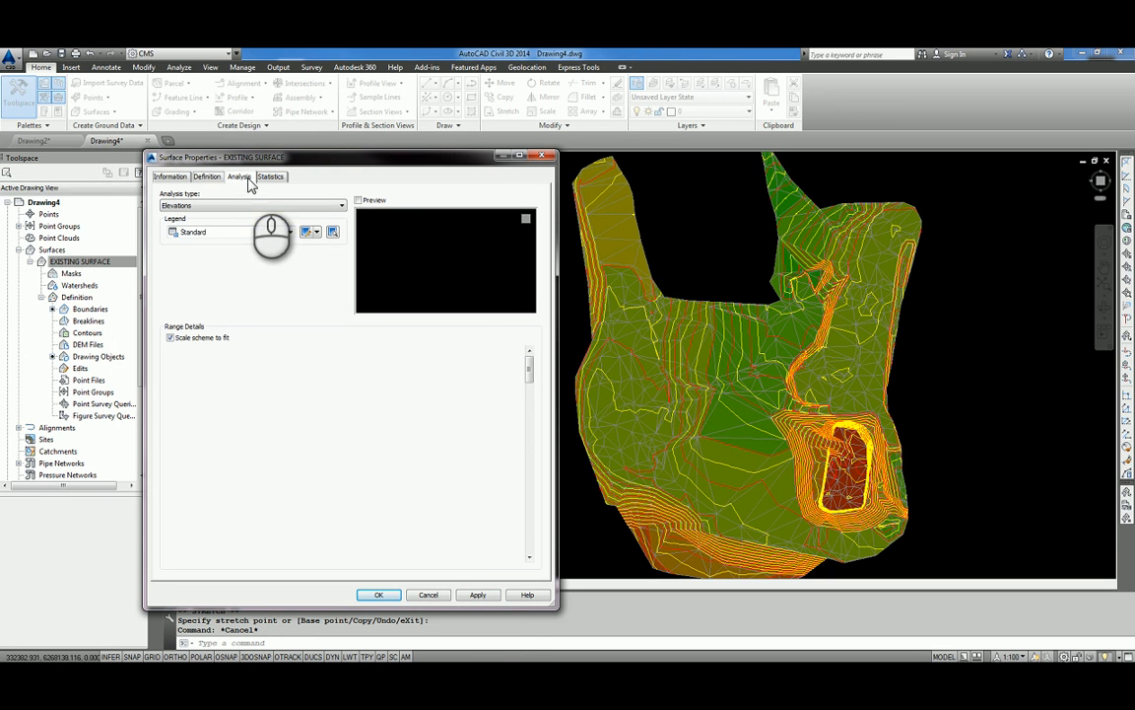
Close the surface properties and turn off Triangles in the plan display of EXISTING SURFACE's surface style, applying the change.
click(379, 595)
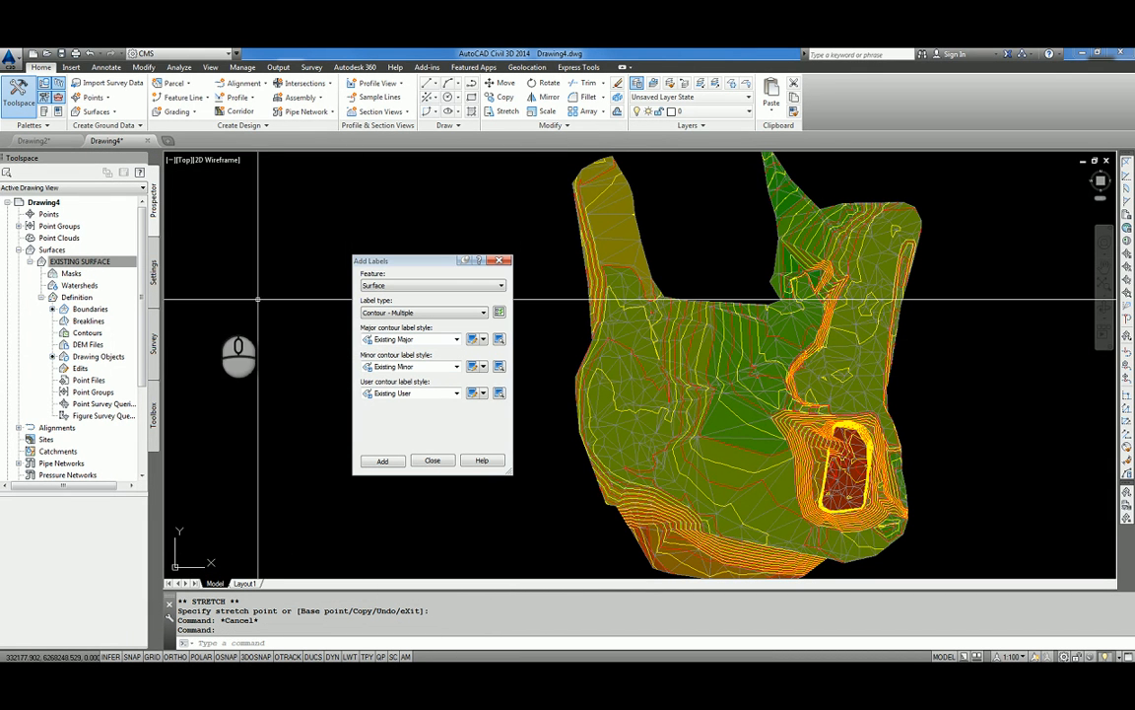
right_click(119, 262)
click(153, 280)
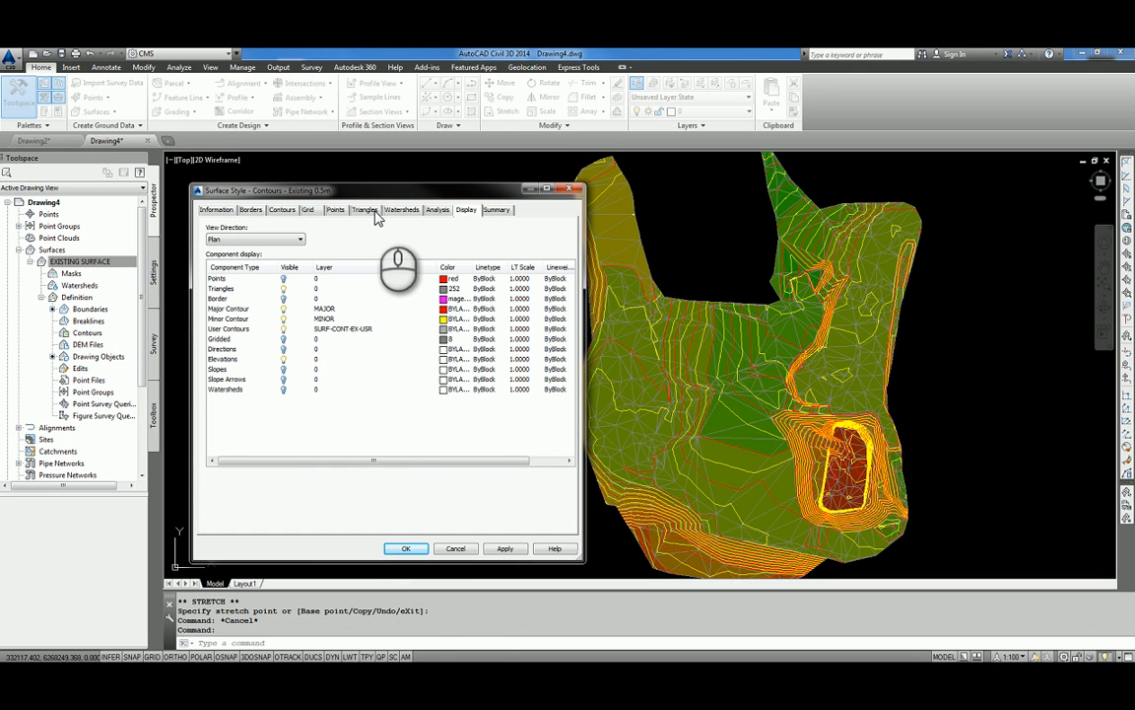
click(283, 288)
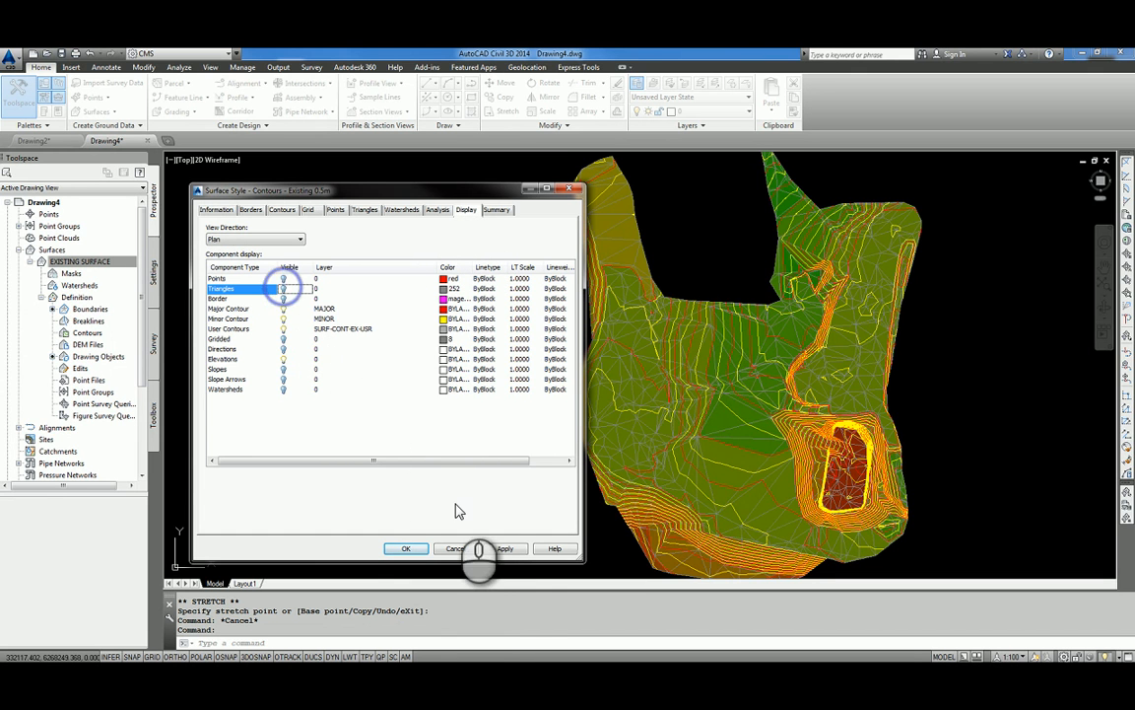
click(506, 549)
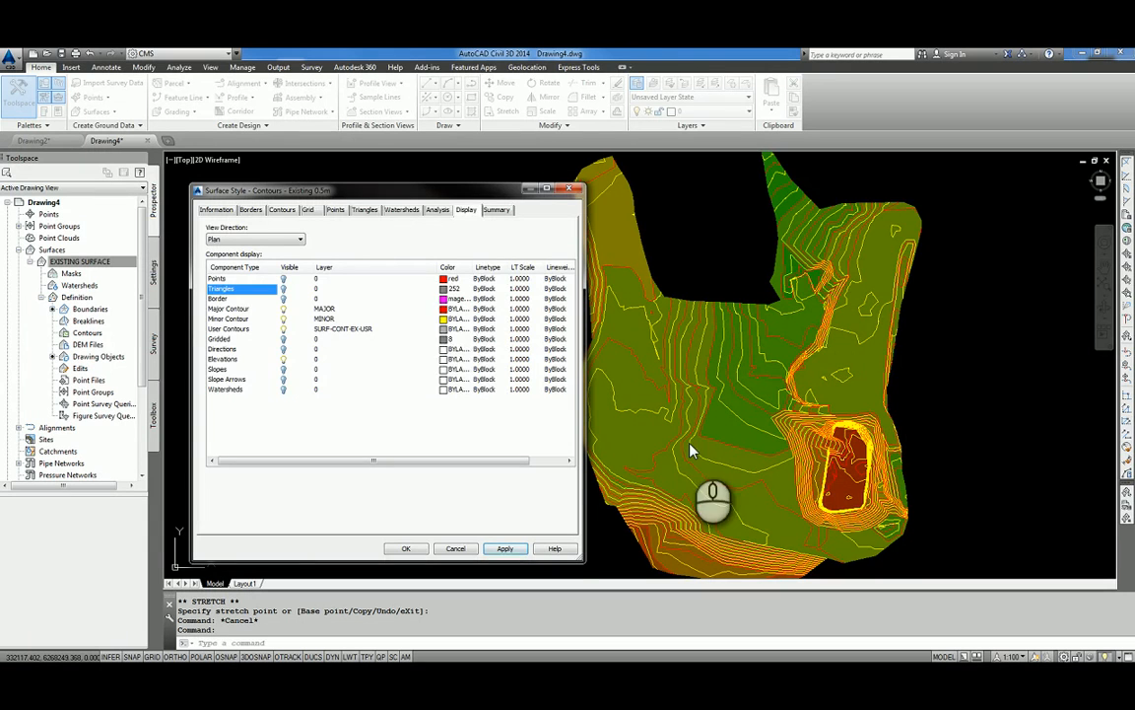
Set the surface style's contour intervals to 0.25 m minor and 0.50 m major, apply them and close the style.
click(283, 210)
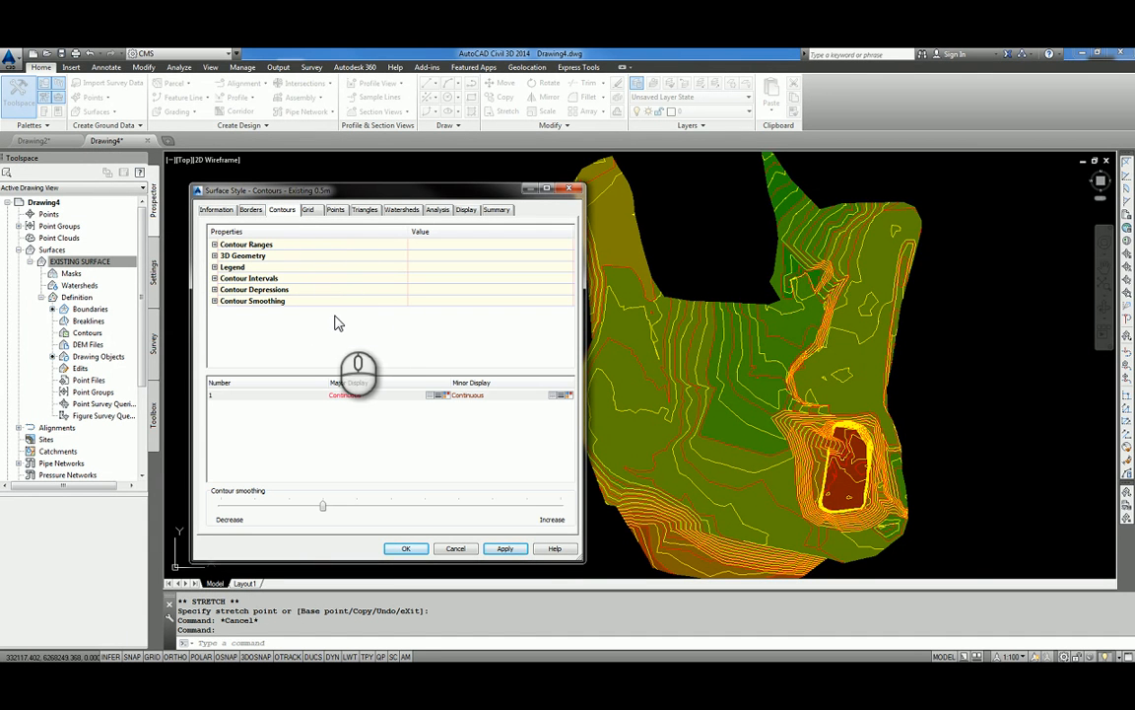
click(214, 279)
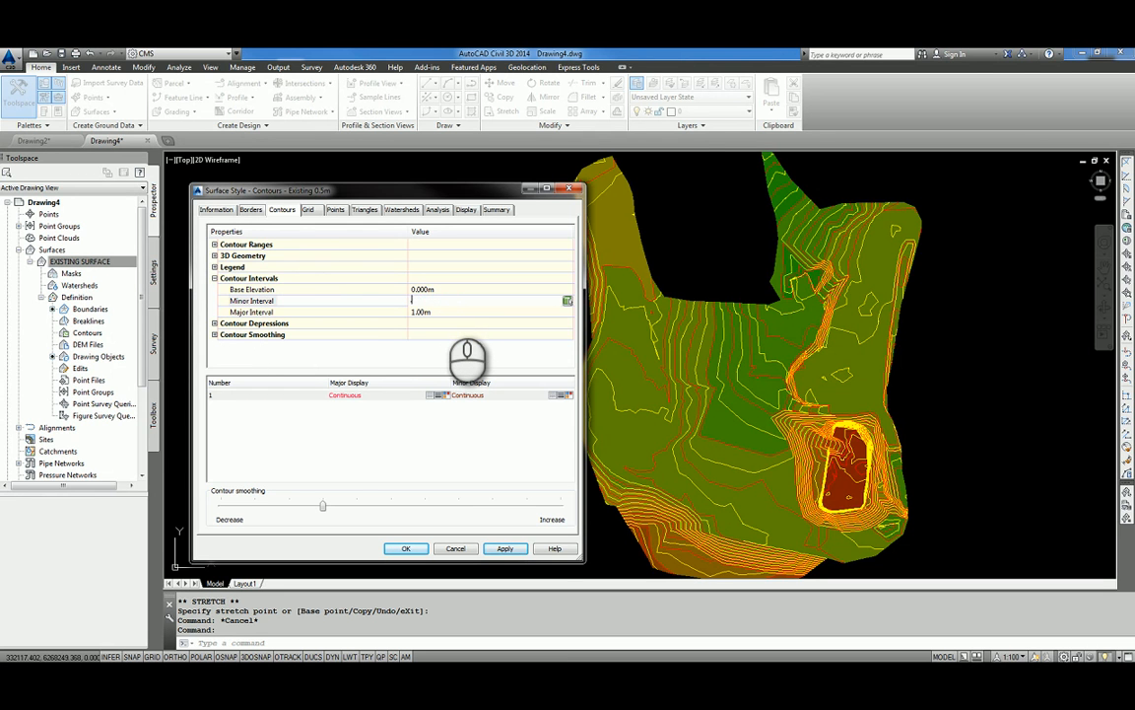
click(458, 312)
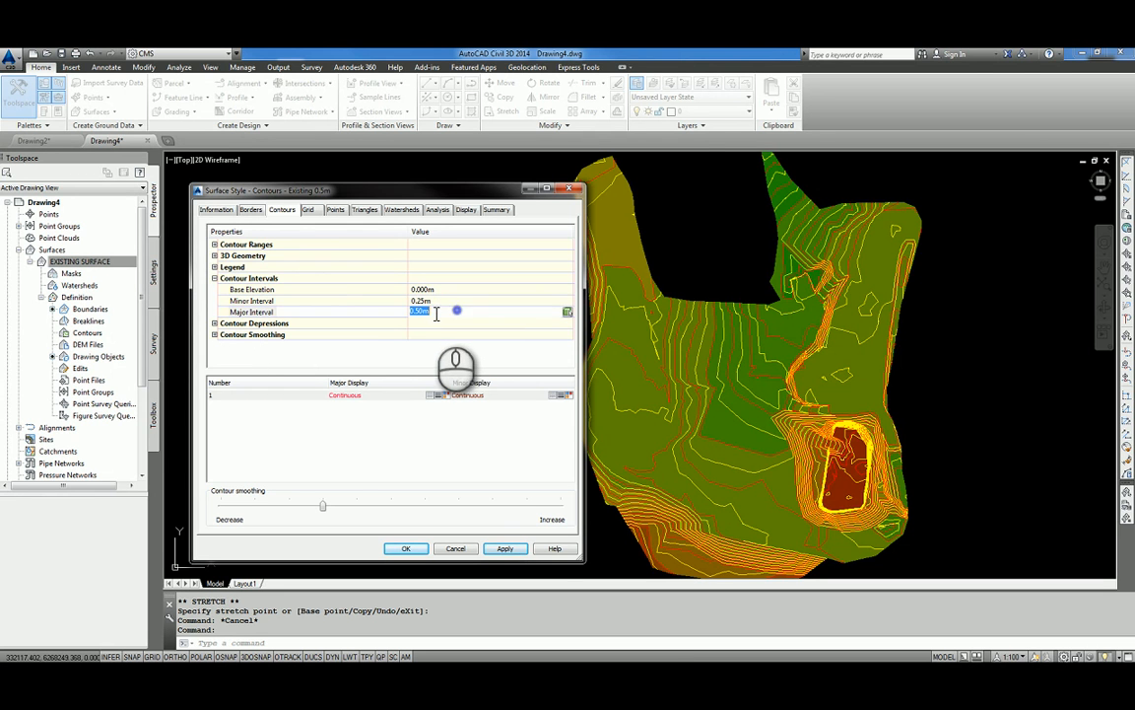
click(515, 548)
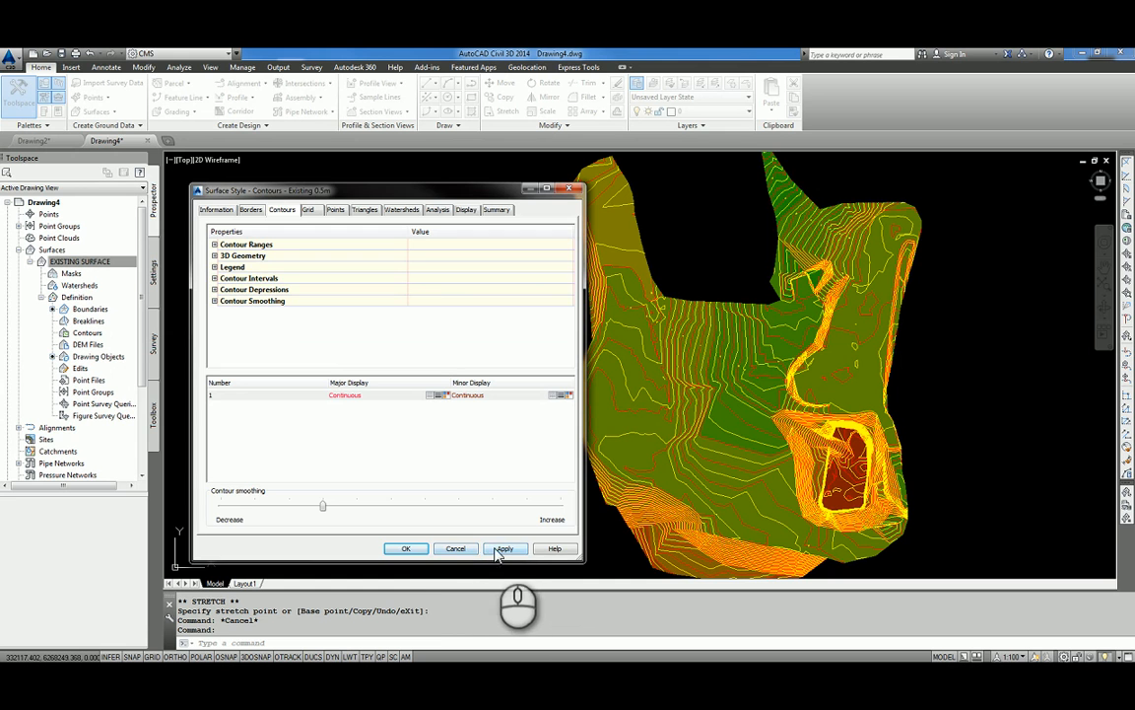
click(405, 548)
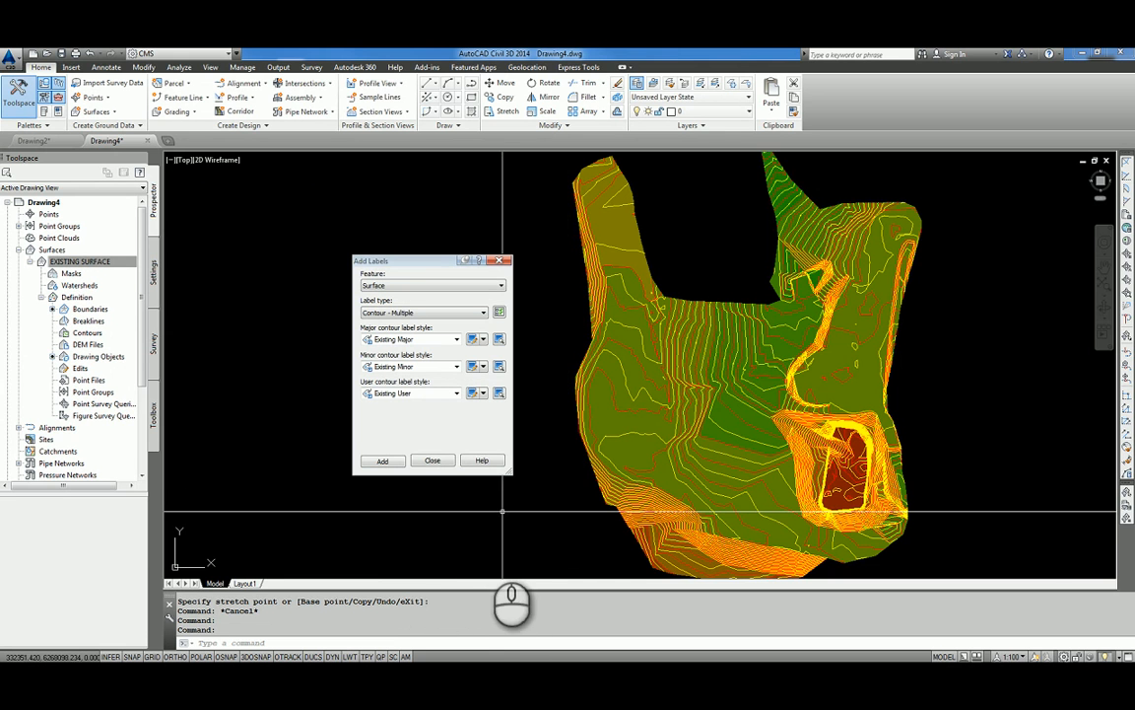